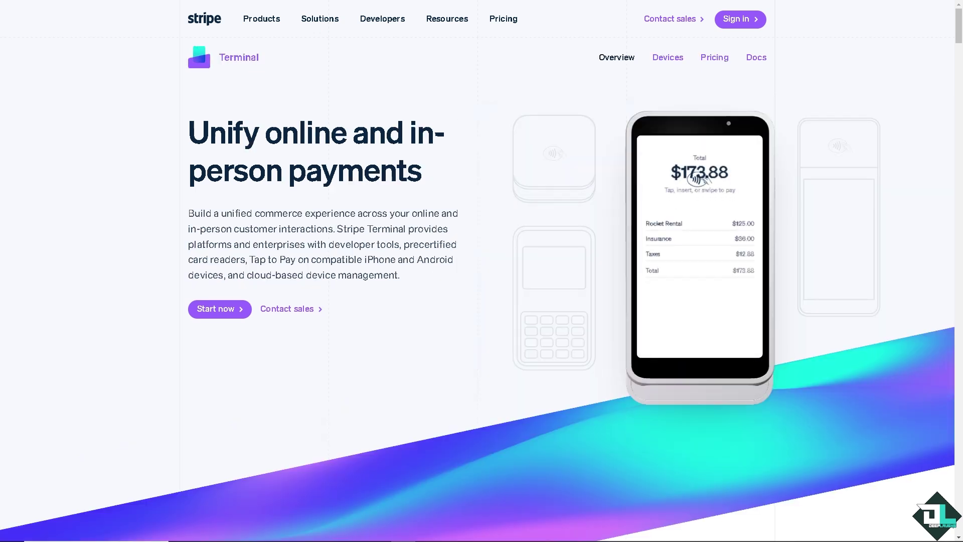
# Step: Create a new Stripe account, opting in to product update emails
pyautogui.click(228, 314)
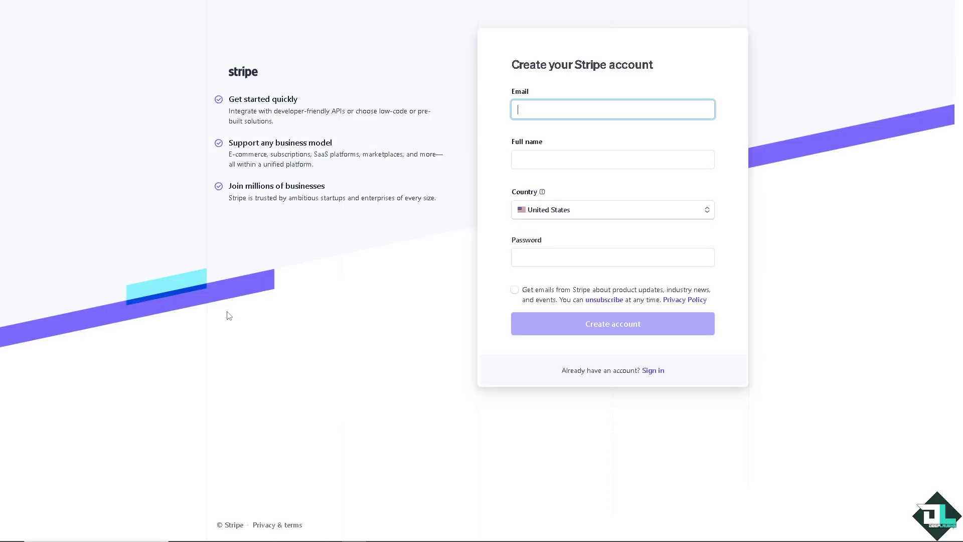
pyautogui.click(515, 293)
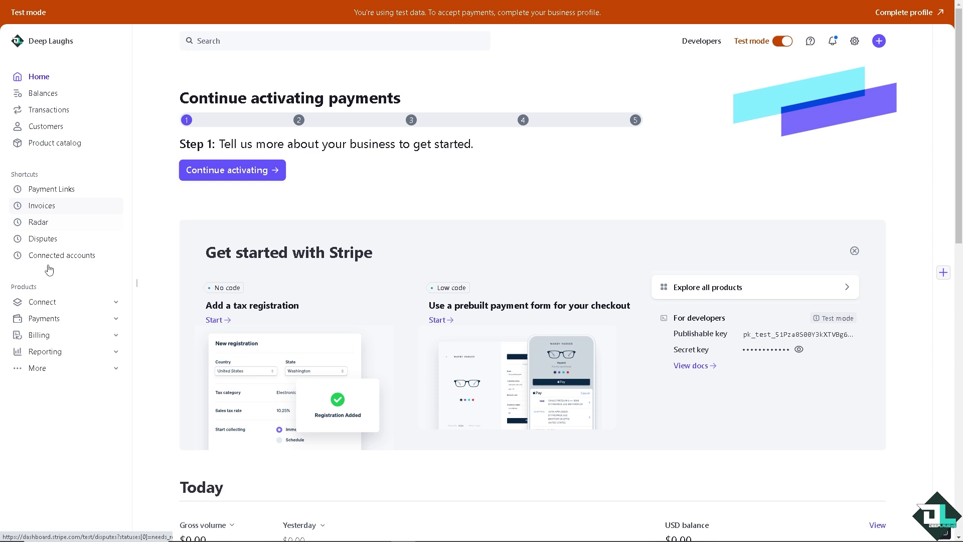
# Step: Go to Payment Links under Payments and start a new payment link
pyautogui.click(64, 322)
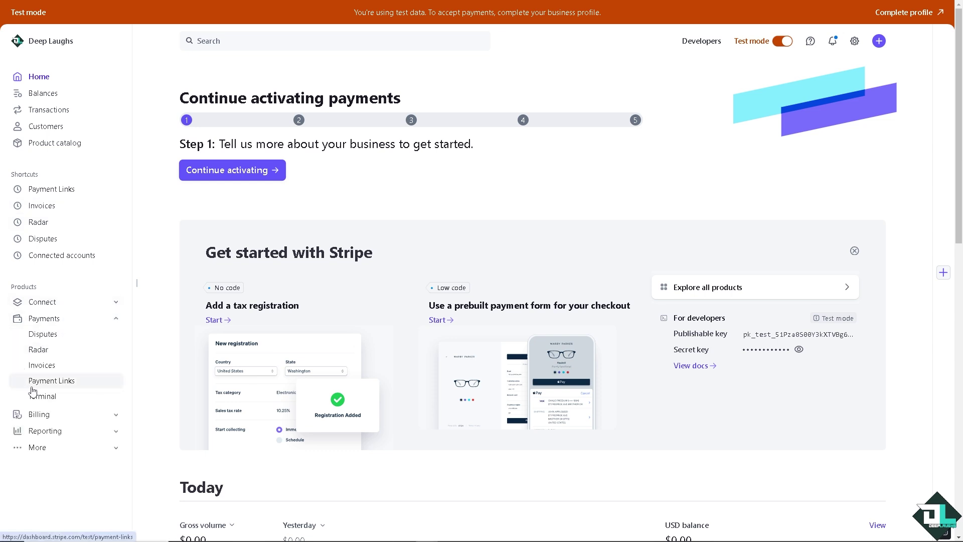
pyautogui.click(48, 383)
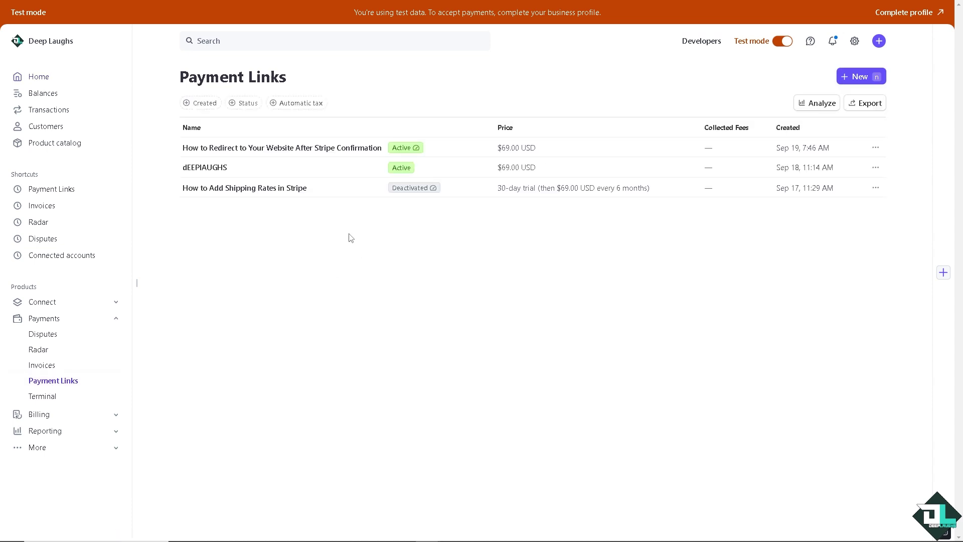
pyautogui.click(855, 78)
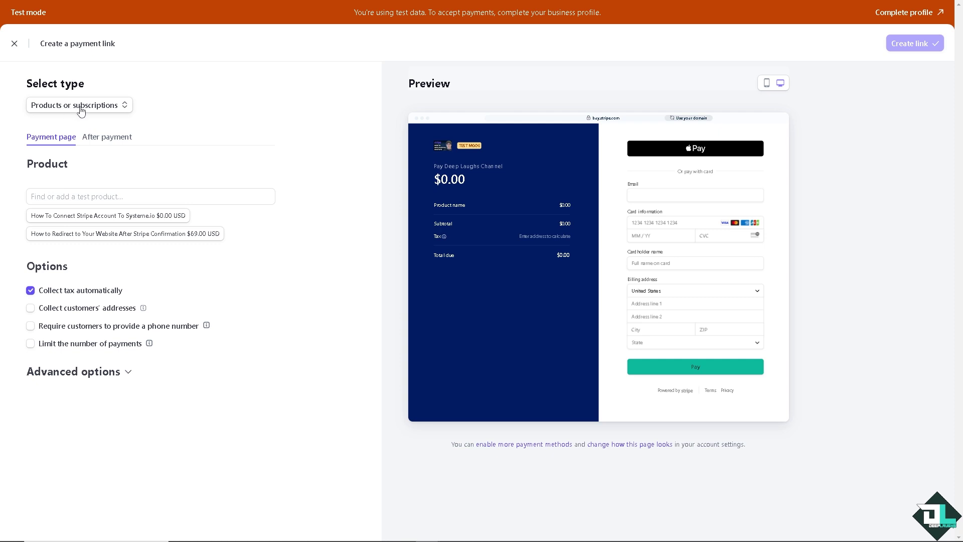
# Step: Bring up the link type options, currently set to Products or subscriptions
pyautogui.click(101, 106)
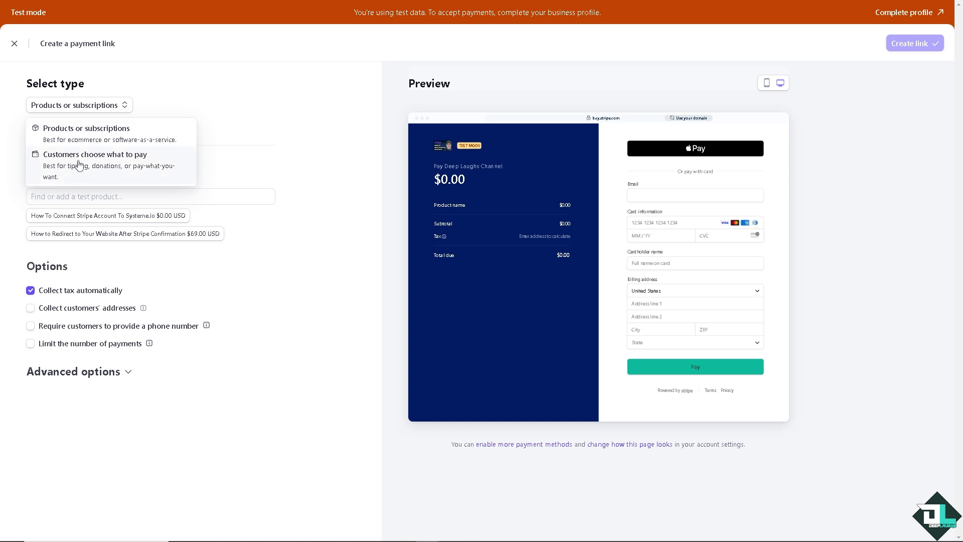
# Step: Make it a 'Customers choose what to pay' link titled 'Youtube Tutorial Production Cost'
pyautogui.click(79, 165)
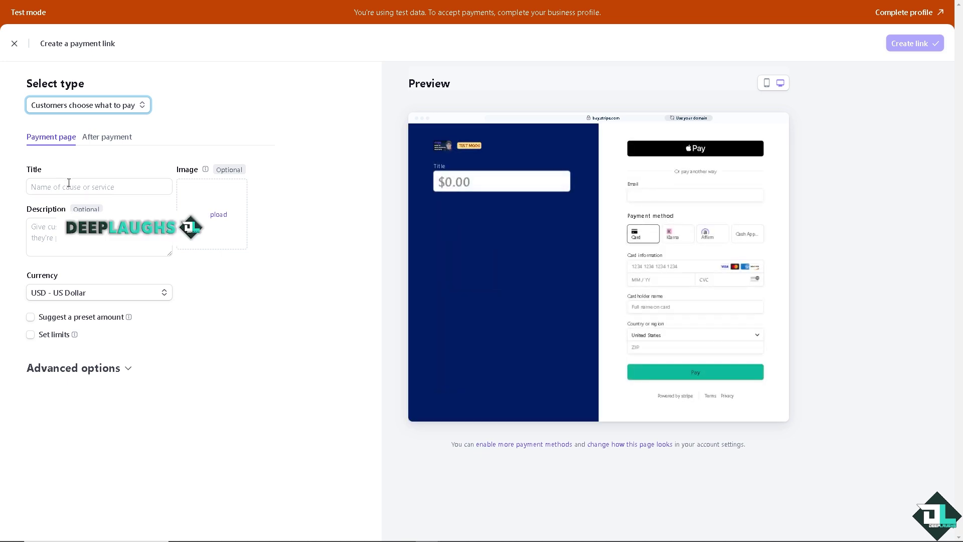
pyautogui.click(69, 184)
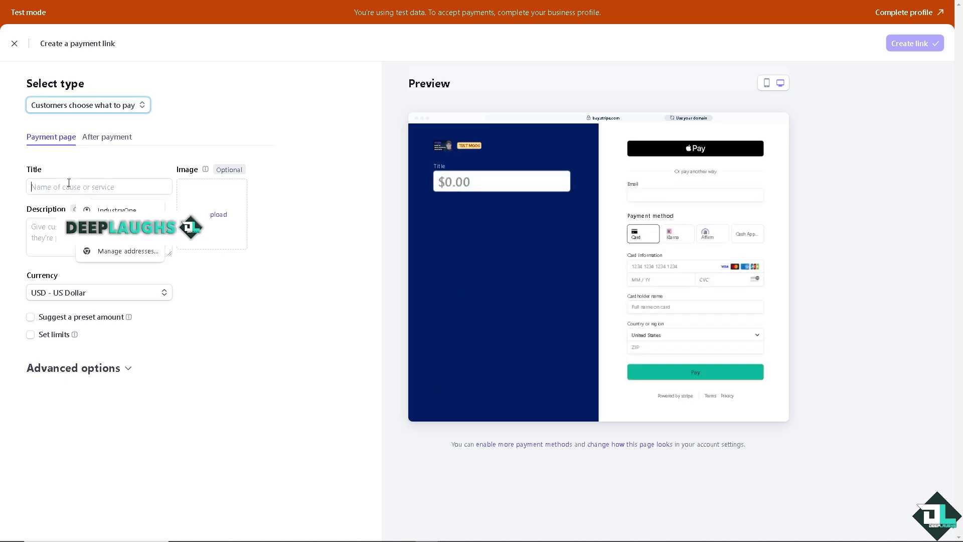
pyautogui.click(104, 163)
pyautogui.write('Youtube')
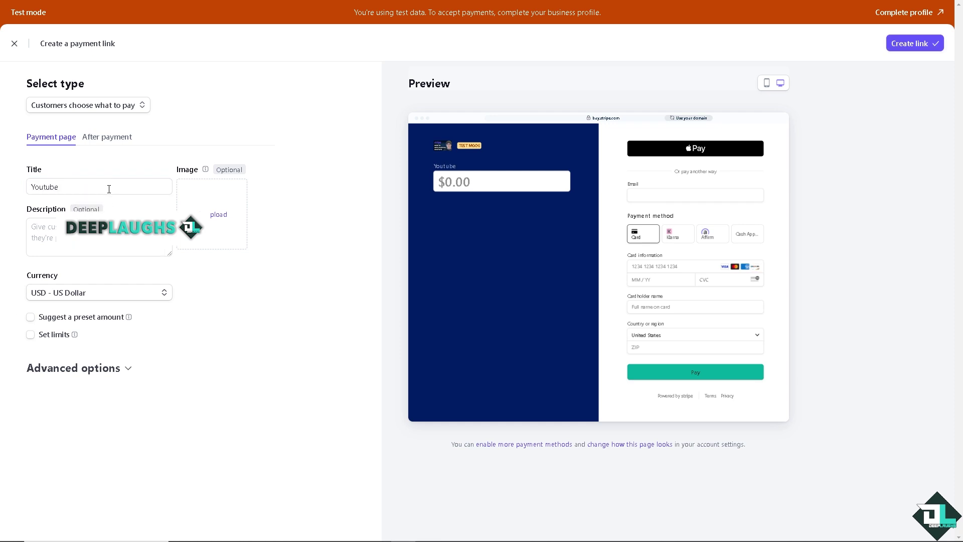
pyautogui.click(110, 187)
pyautogui.write('Tu')
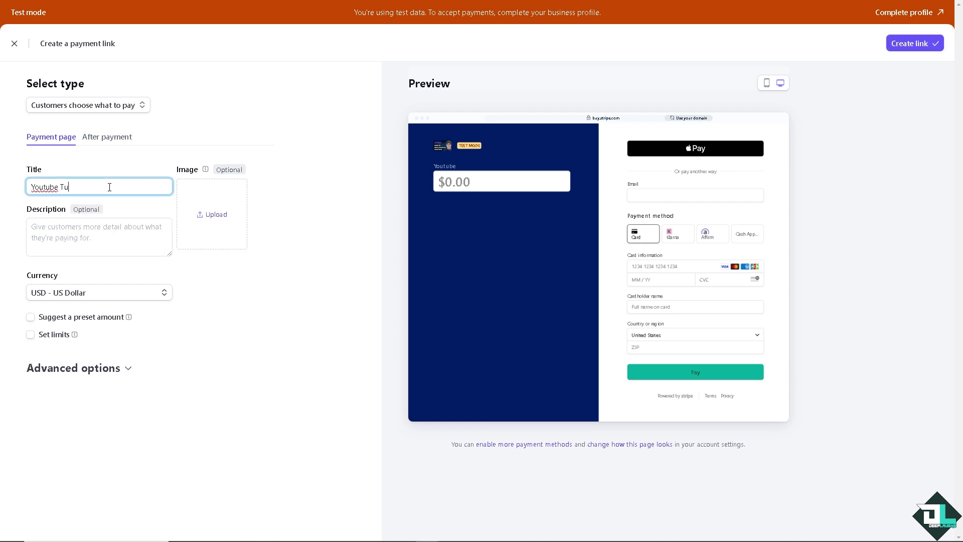
pyautogui.write('torial Production Cost')
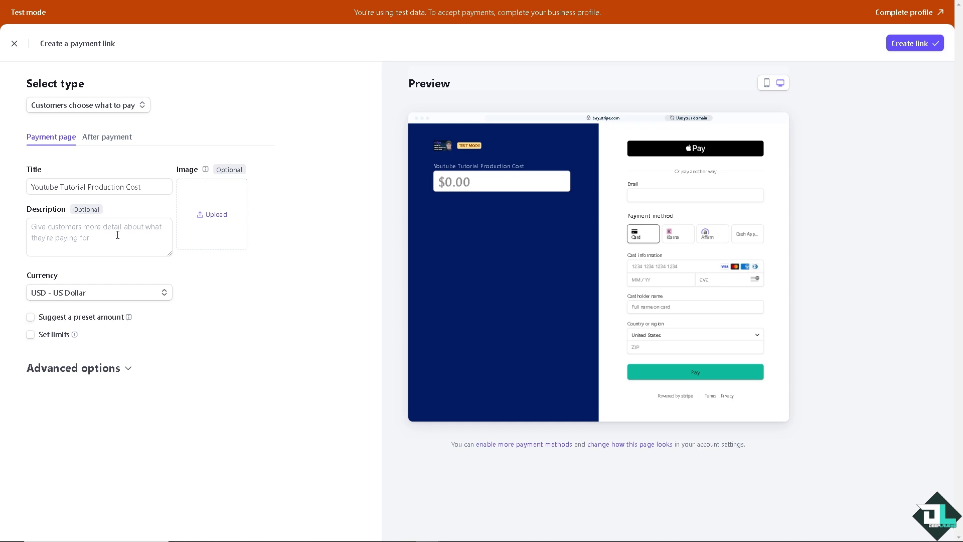
# Step: Paste the description 'How To Manually Charge A Customer in Stripe' and keep USD - US Dollar
pyautogui.click(117, 235)
pyautogui.write('How To Manually Charge A Customer in Stripe')
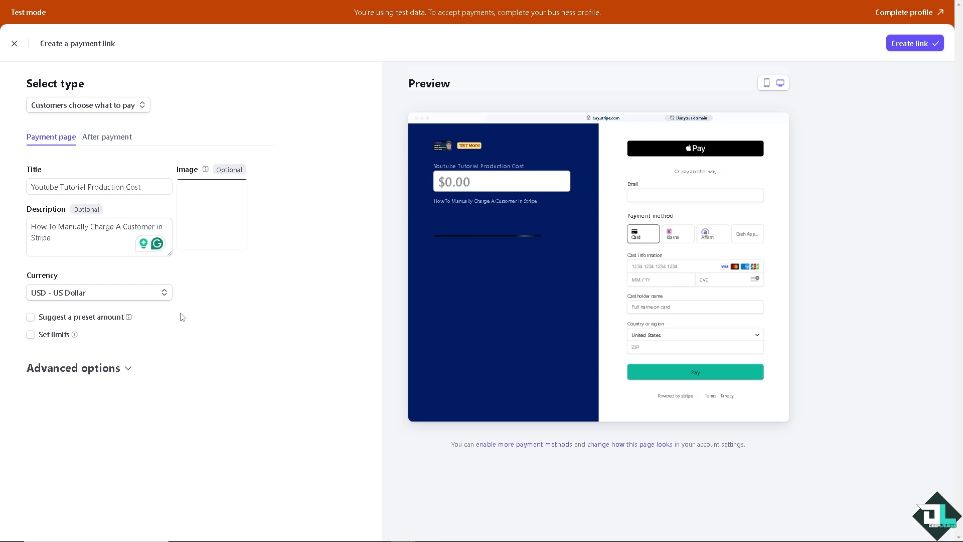
pyautogui.click(138, 299)
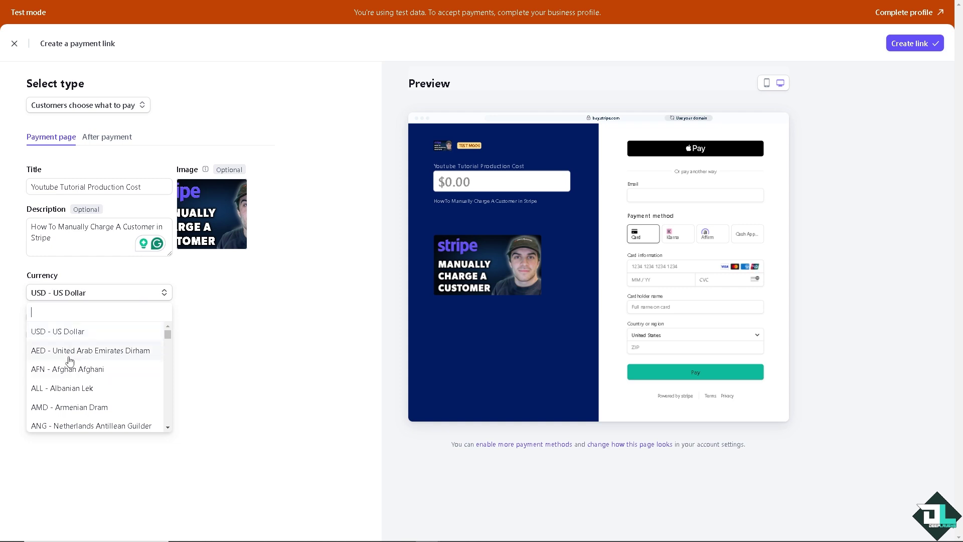
pyautogui.scroll(-11, 93, 370)
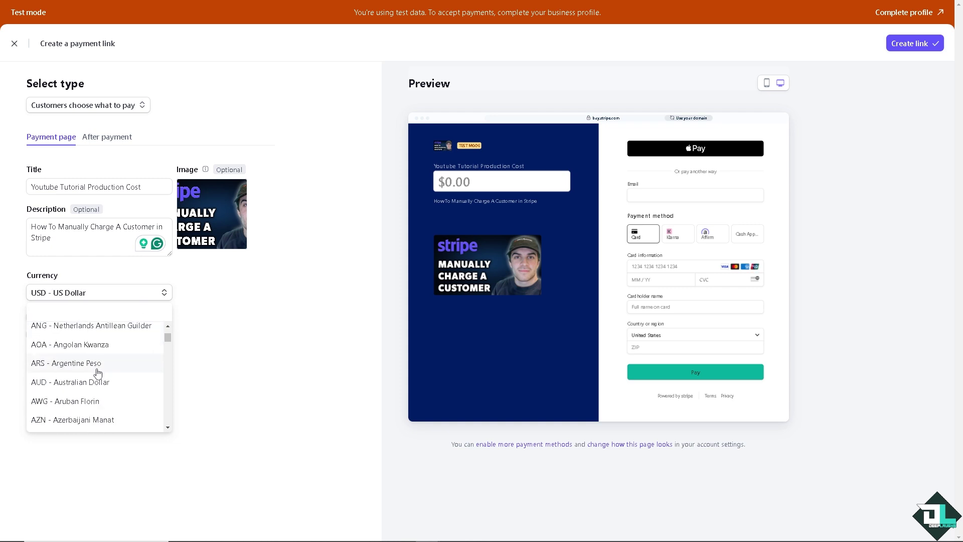
pyautogui.scroll(-7, 95, 377)
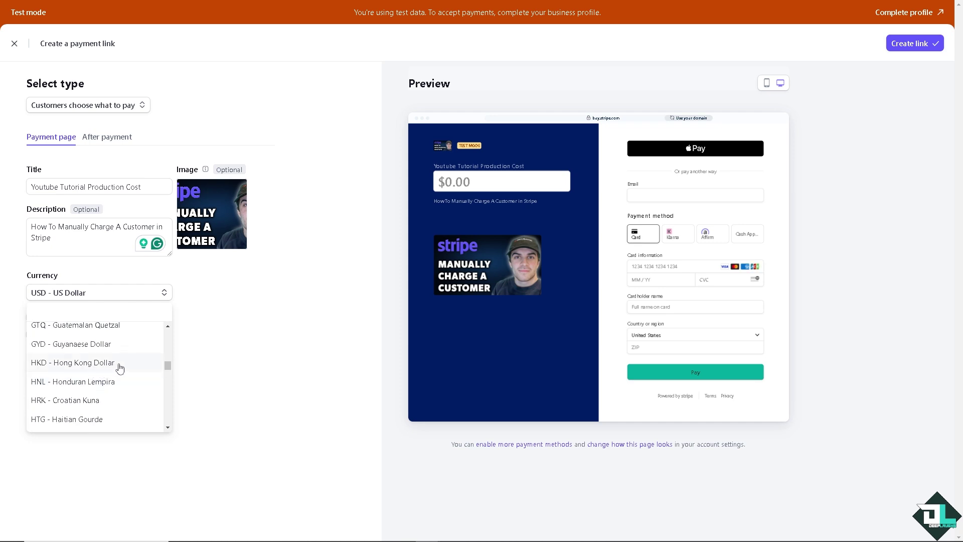
pyautogui.scroll(-12, 128, 359)
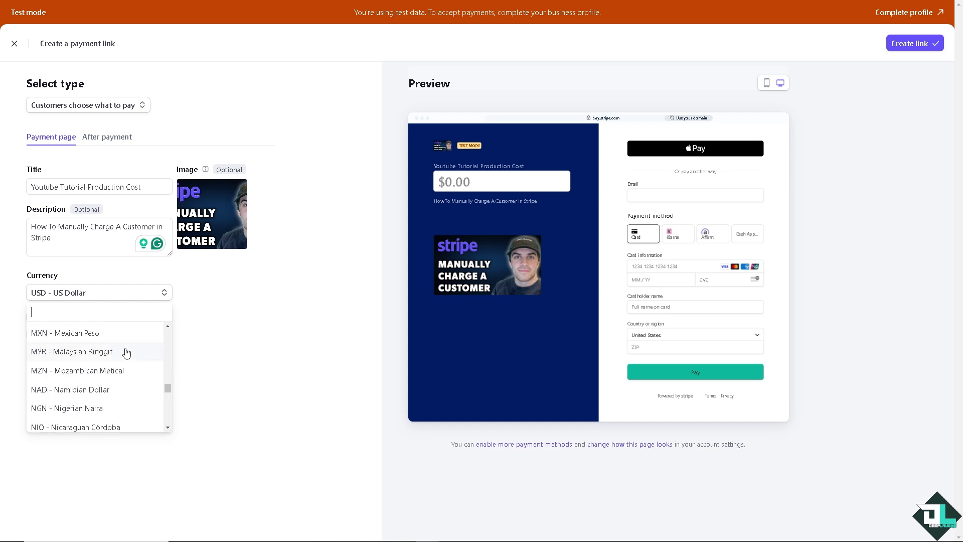
pyautogui.scroll(20, 129, 359)
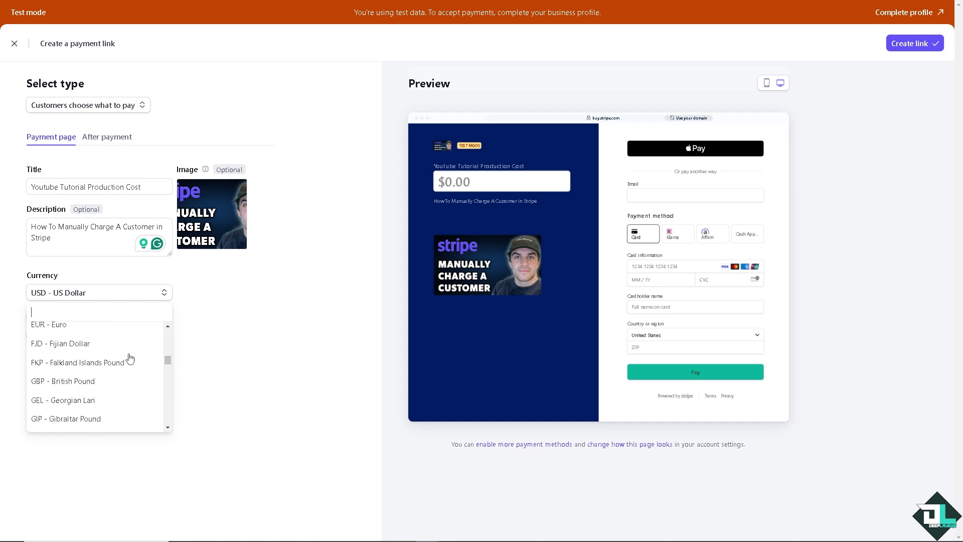
pyautogui.click(273, 320)
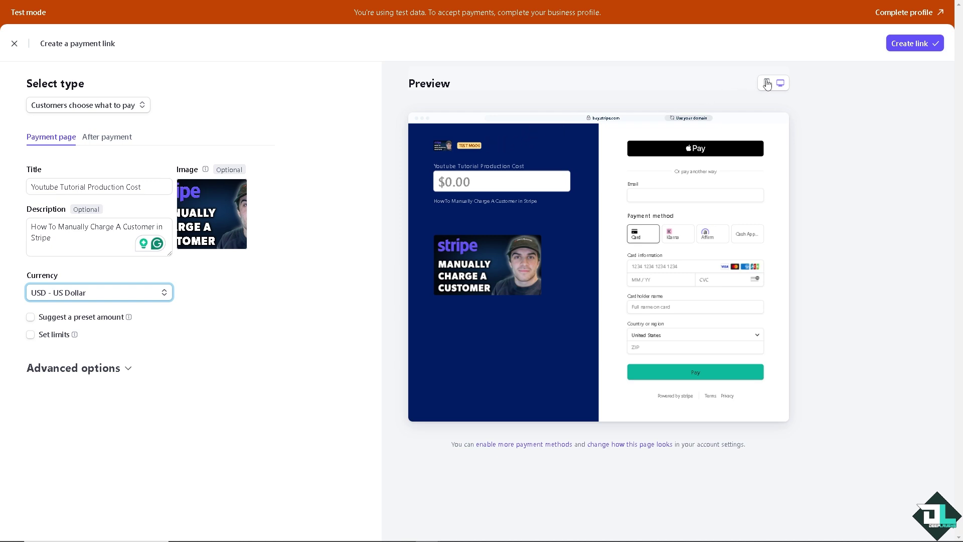
# Step: Preview in mobile layout and suggest a preset amount of $69
pyautogui.click(767, 83)
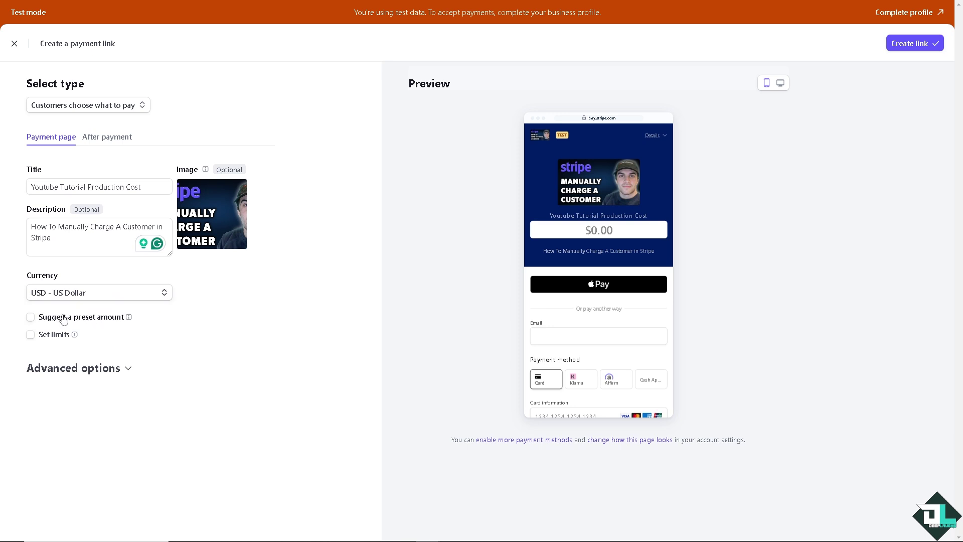
pyautogui.click(32, 318)
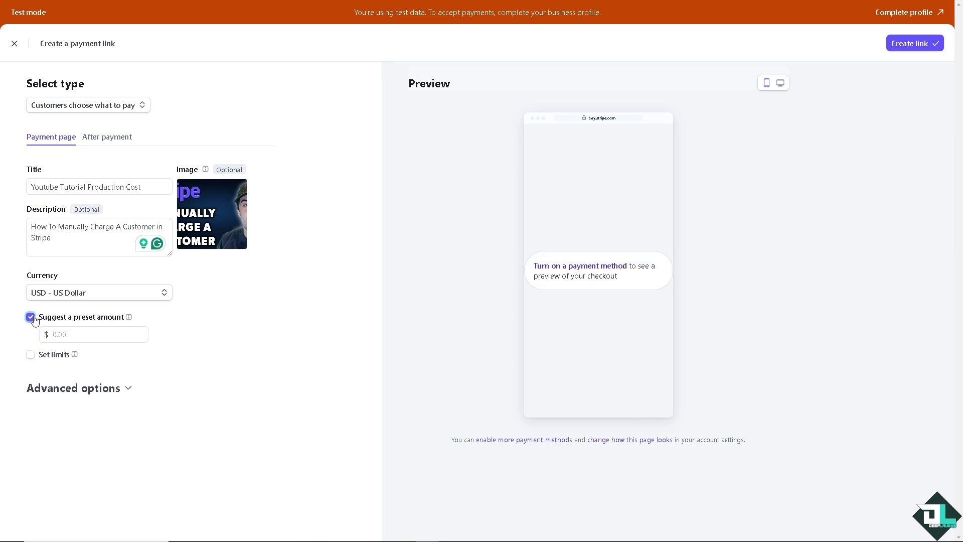
pyautogui.click(70, 337)
pyautogui.write('69')
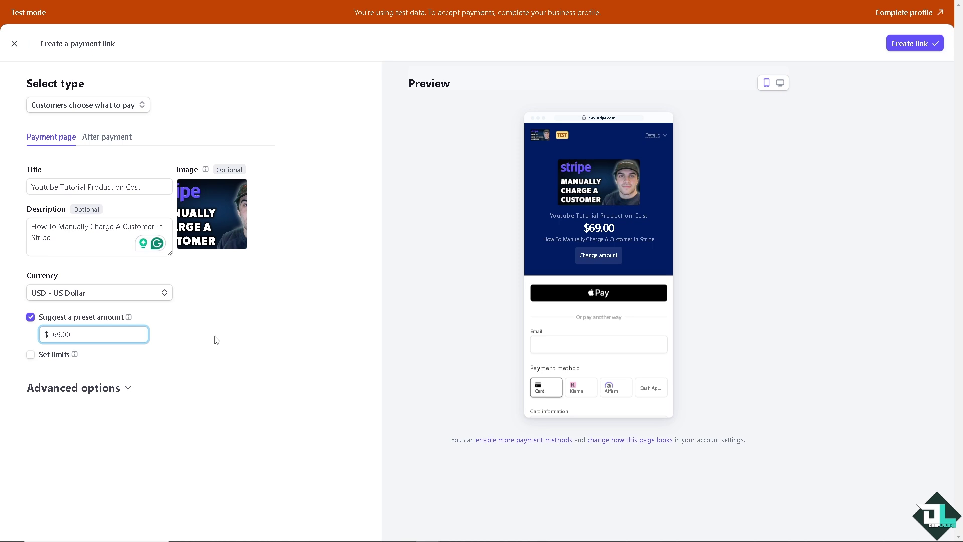
# Step: Set payment limits of $69.00 minimum and $6,900.00 maximum
pyautogui.click(31, 355)
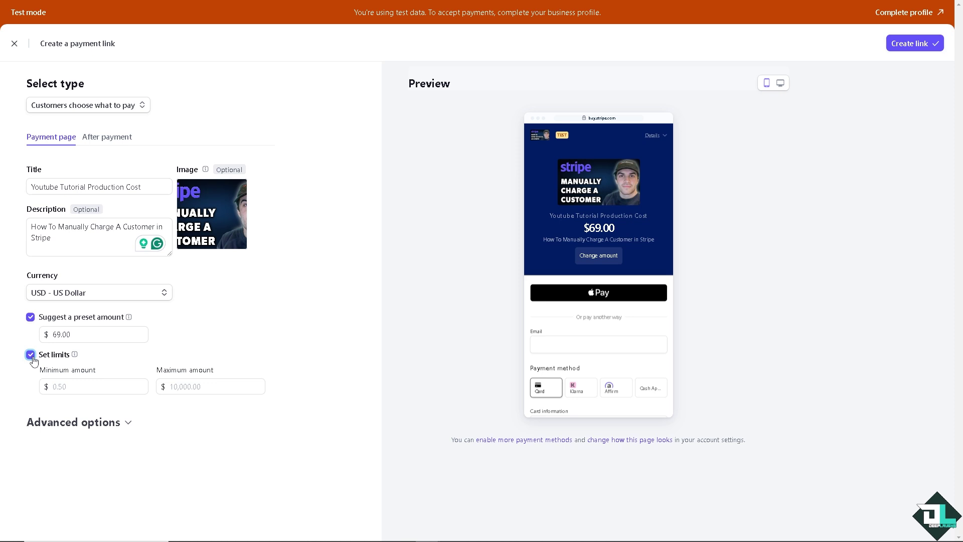
pyautogui.click(86, 385)
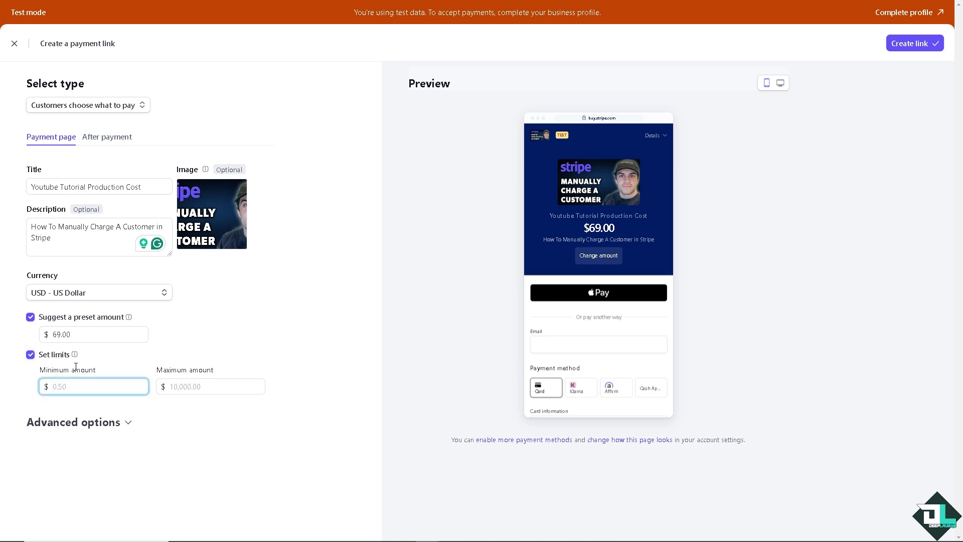
pyautogui.write('69')
pyautogui.click(181, 386)
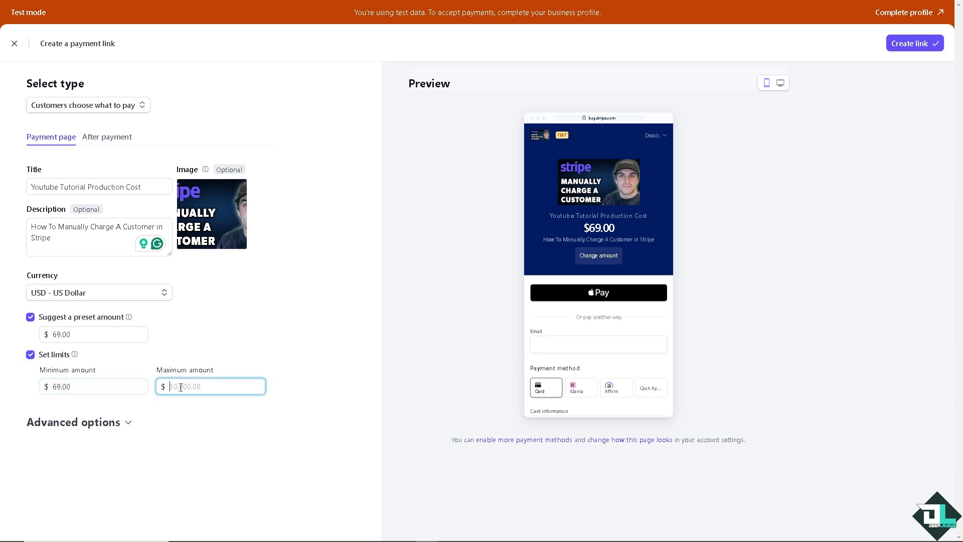
pyautogui.write('69,')
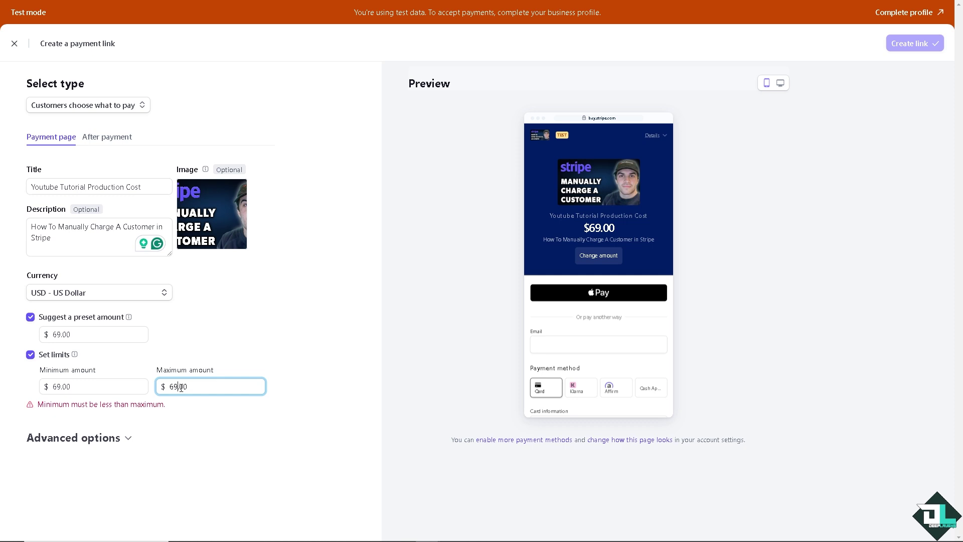
pyautogui.write('00')
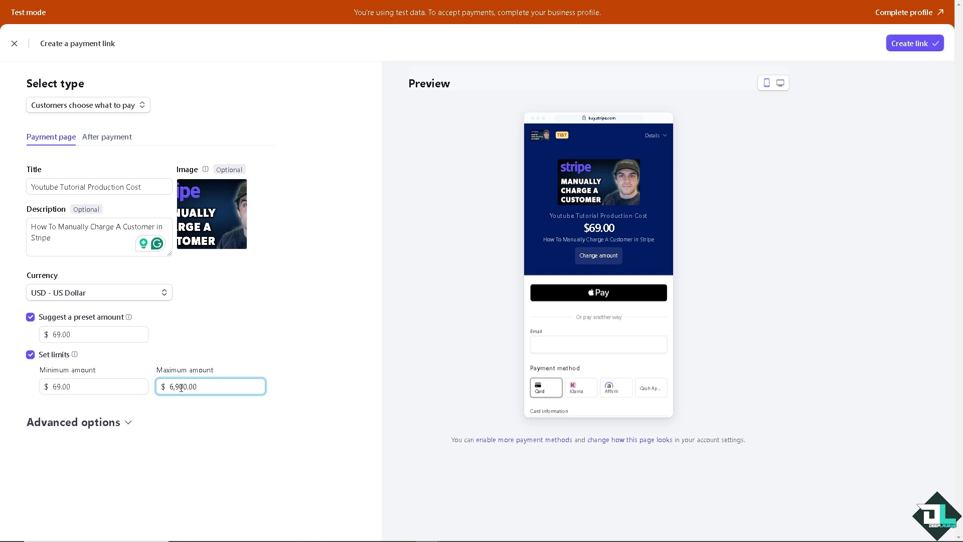
pyautogui.write('0')
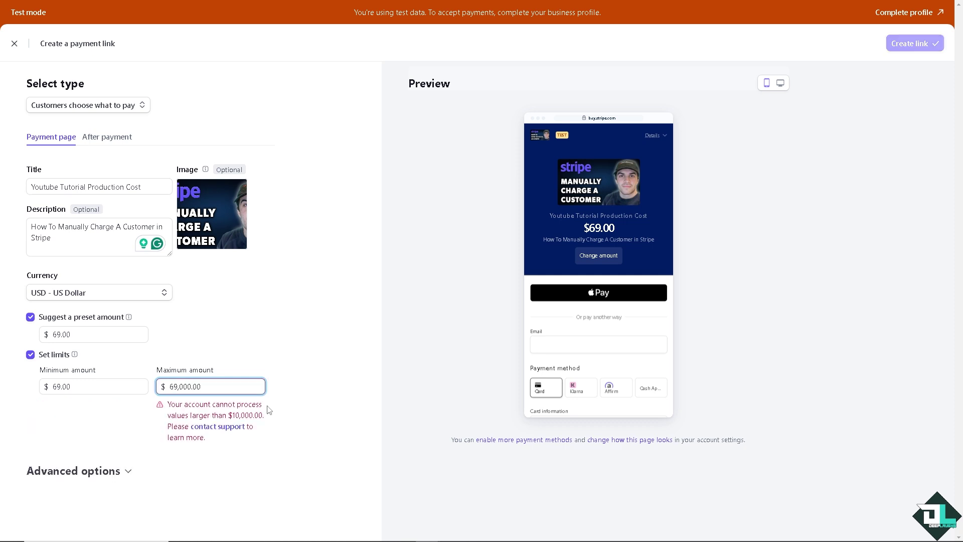
pyautogui.press('BackSpace')
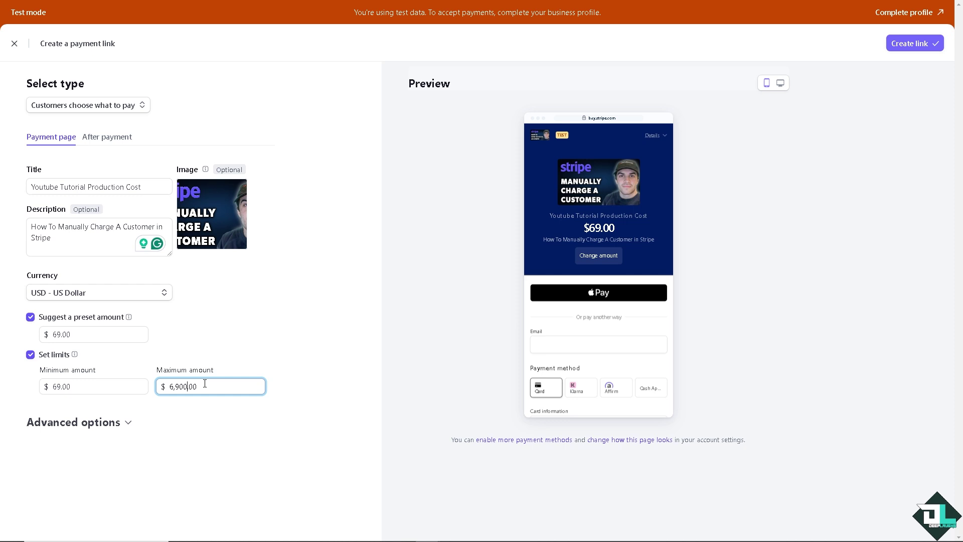
pyautogui.click(216, 416)
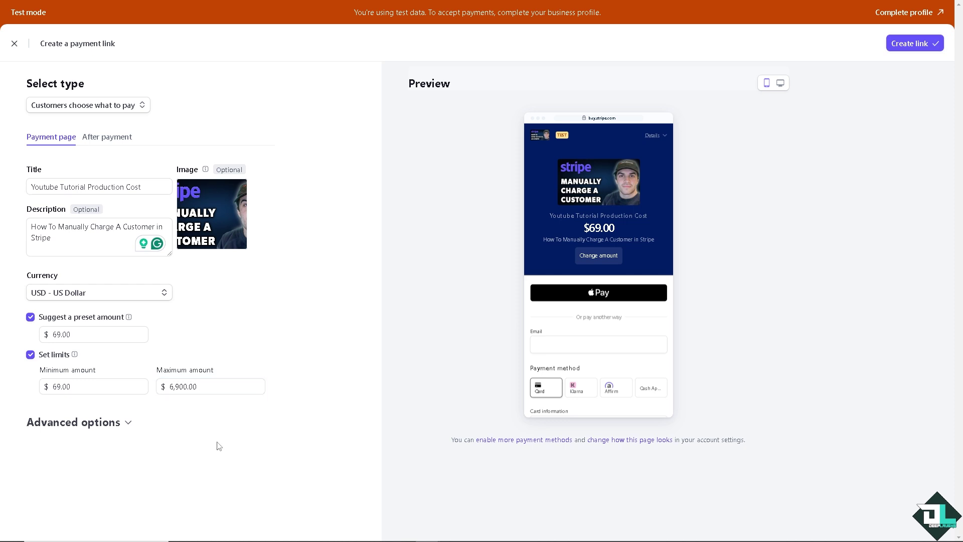
# Step: Expand Advanced options and keep Pay as the call-to-action wording
pyautogui.click(129, 422)
pyautogui.scroll(-1, 129, 428)
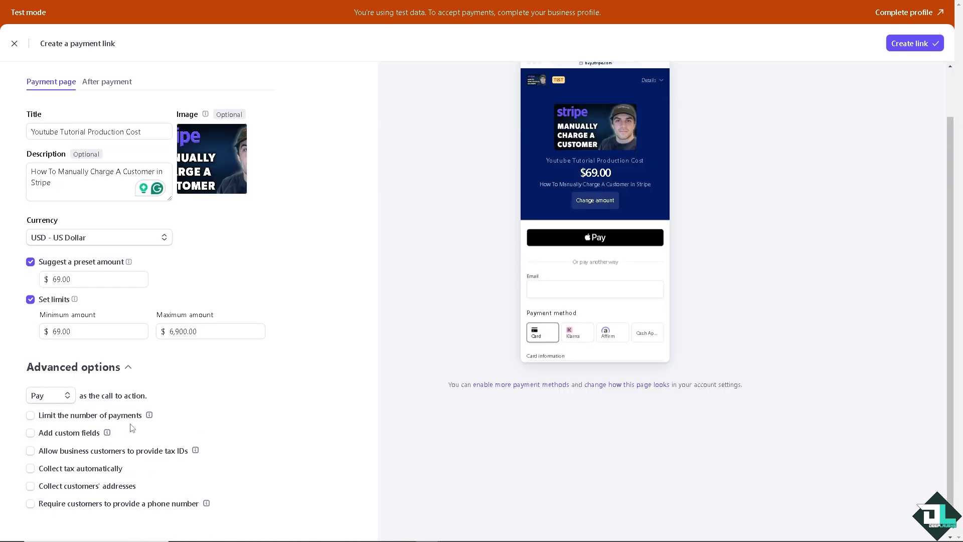
pyautogui.click(55, 400)
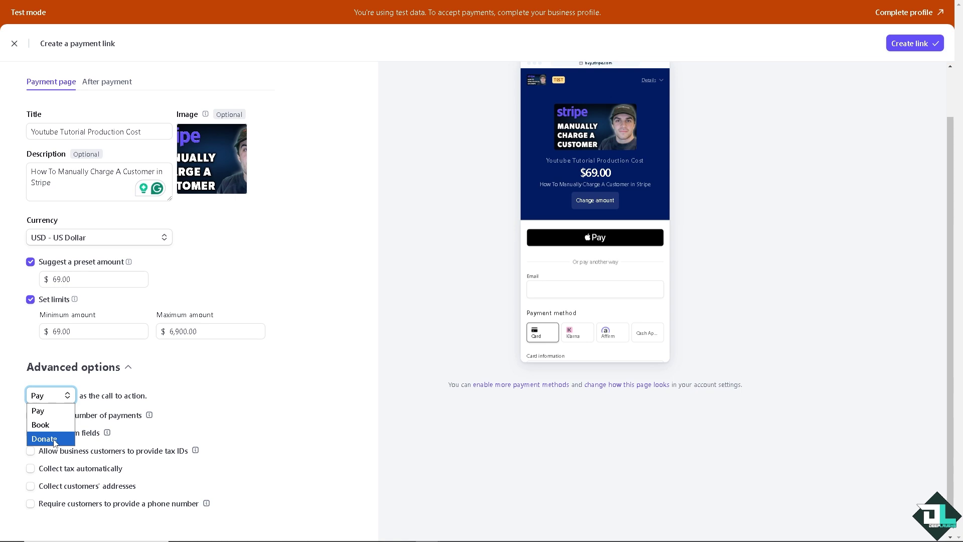
pyautogui.click(216, 413)
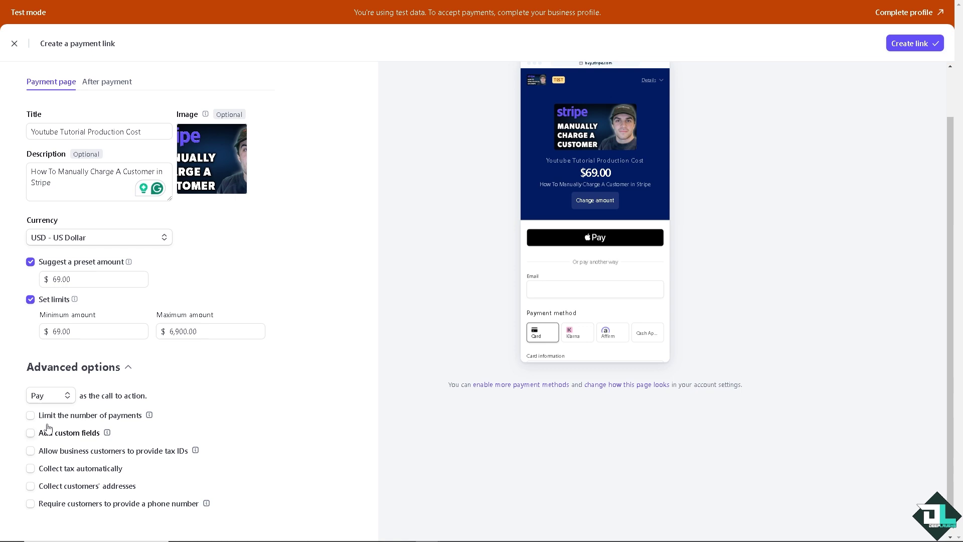
# Step: Limit the link to 1 total payment, leaving the default message and no custom fields
pyautogui.click(30, 416)
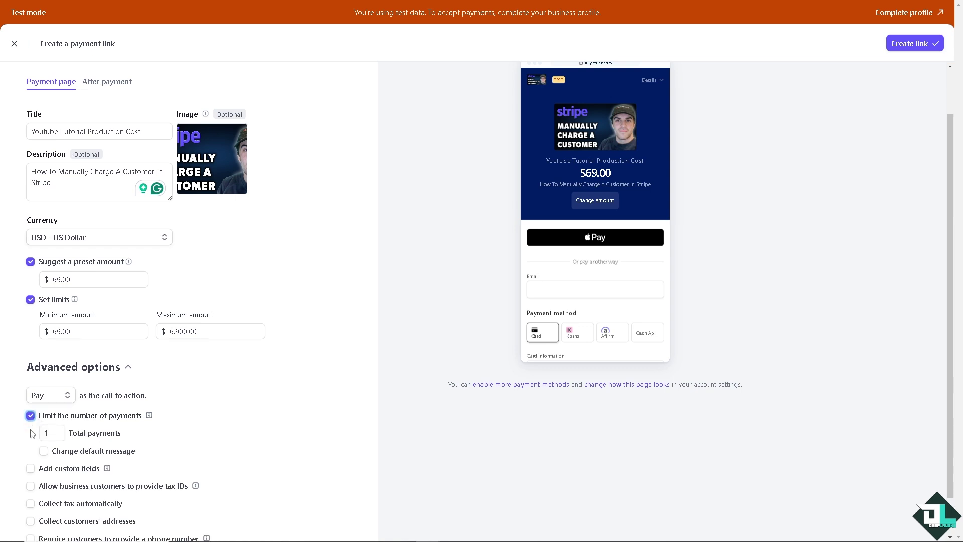
pyautogui.click(43, 451)
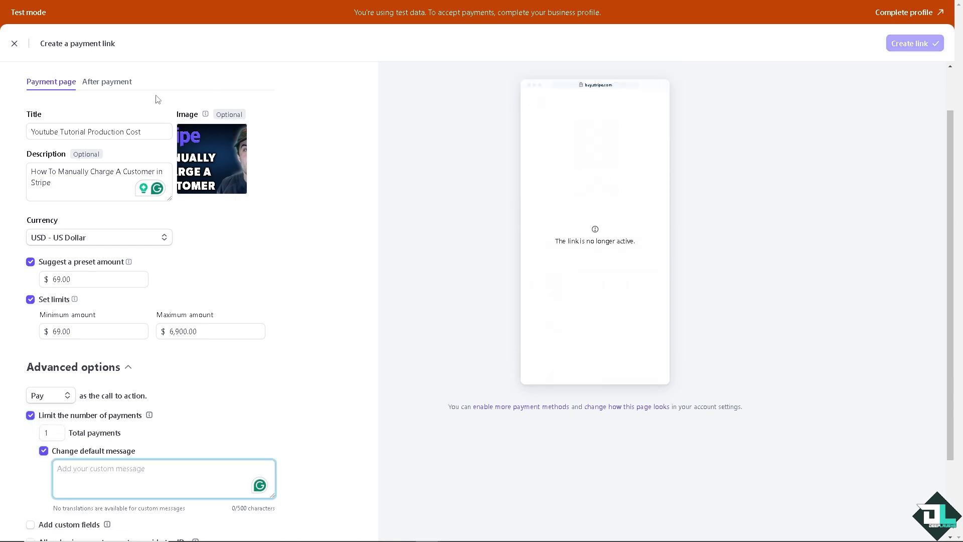
pyautogui.click(84, 186)
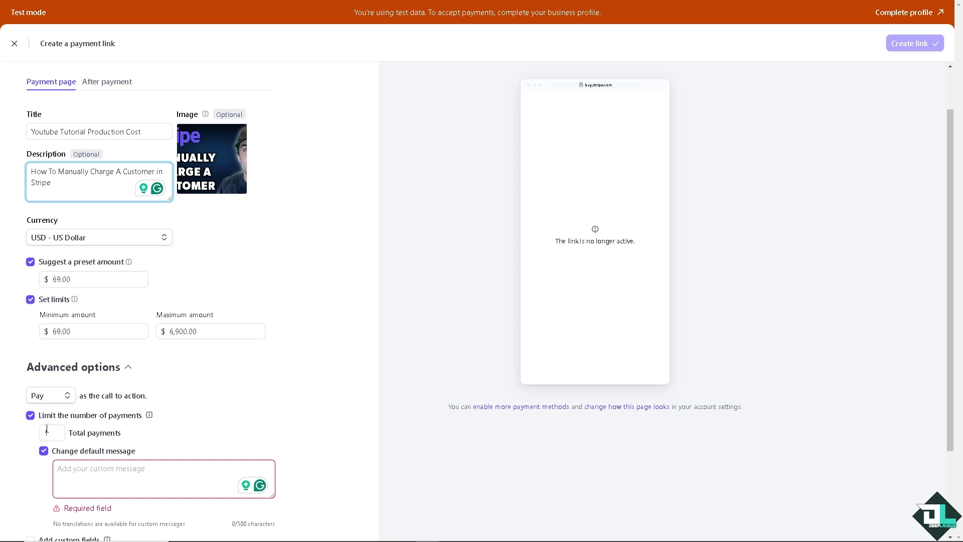
pyautogui.click(44, 451)
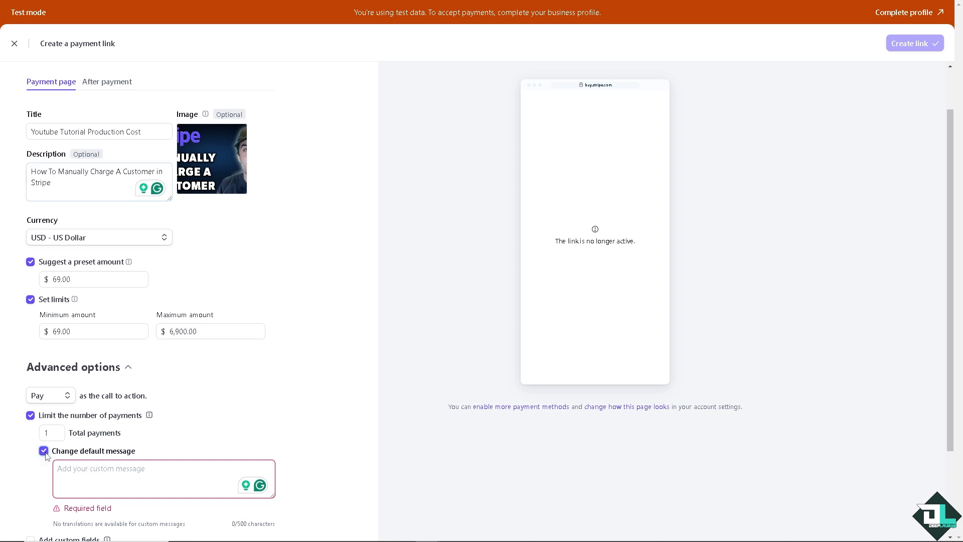
pyautogui.scroll(-1, 40, 441)
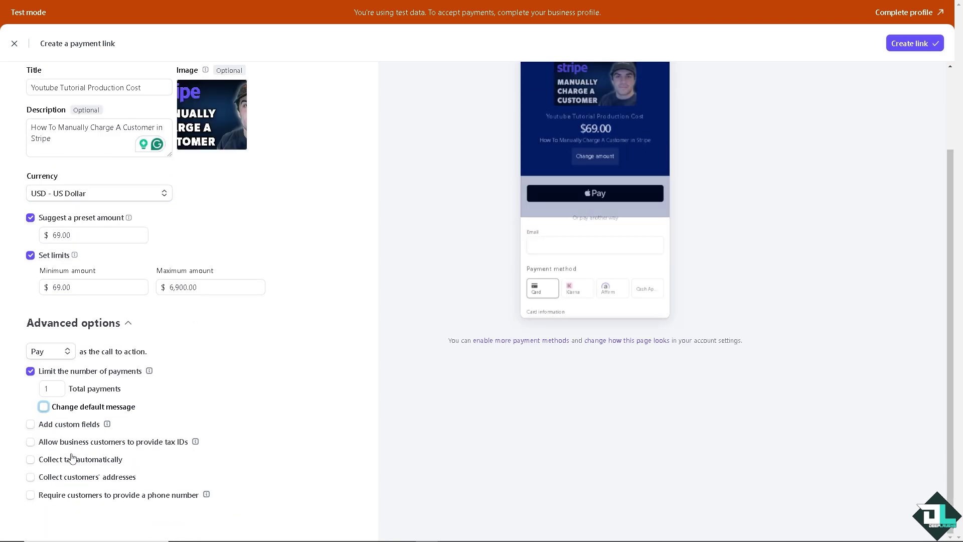
pyautogui.click(31, 424)
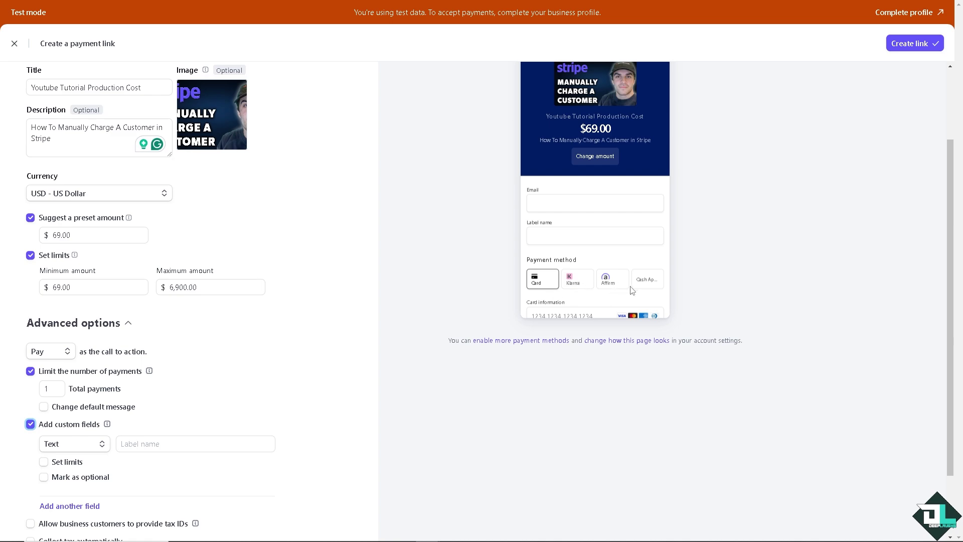
pyautogui.scroll(-2, 302, 348)
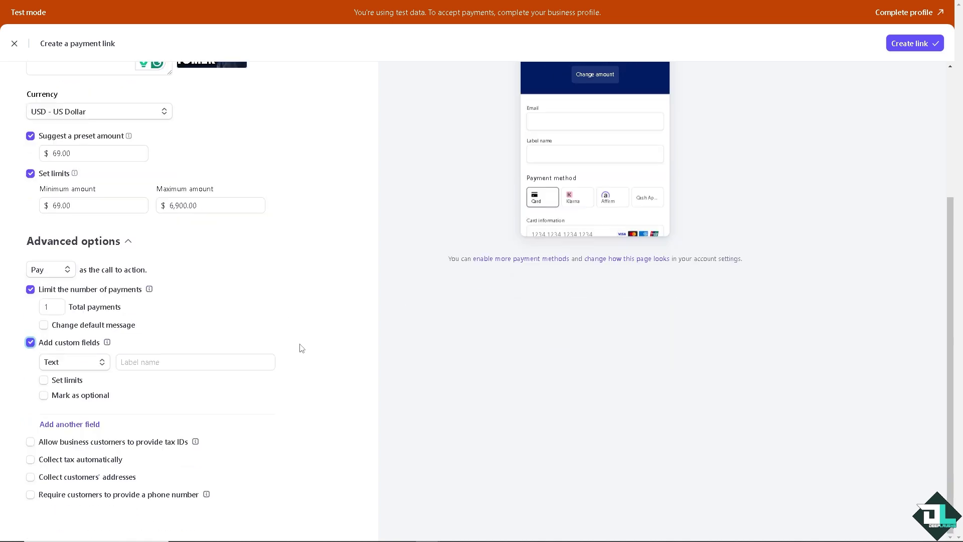
pyautogui.click(30, 343)
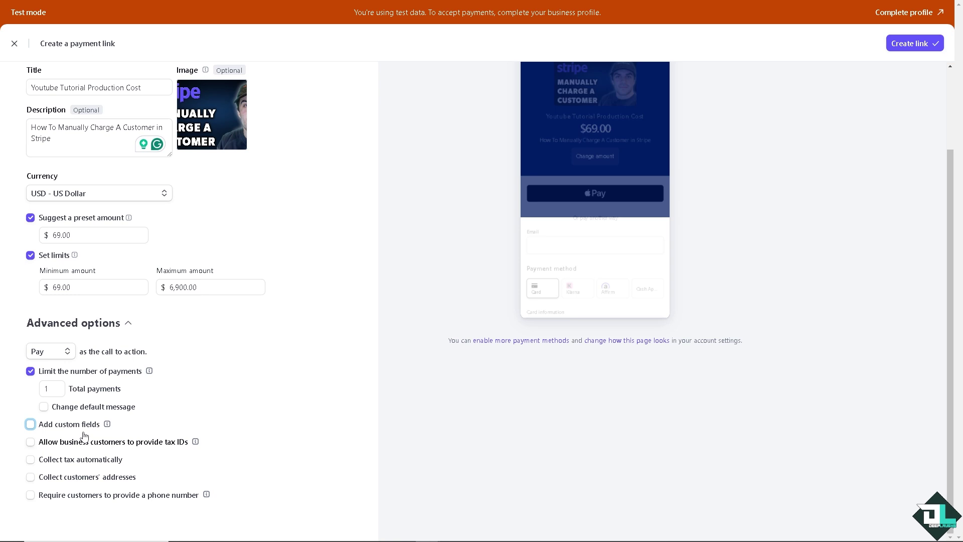
# Step: Allow business tax IDs and collect tax automatically with the digital video category, tax excluded
pyautogui.click(32, 442)
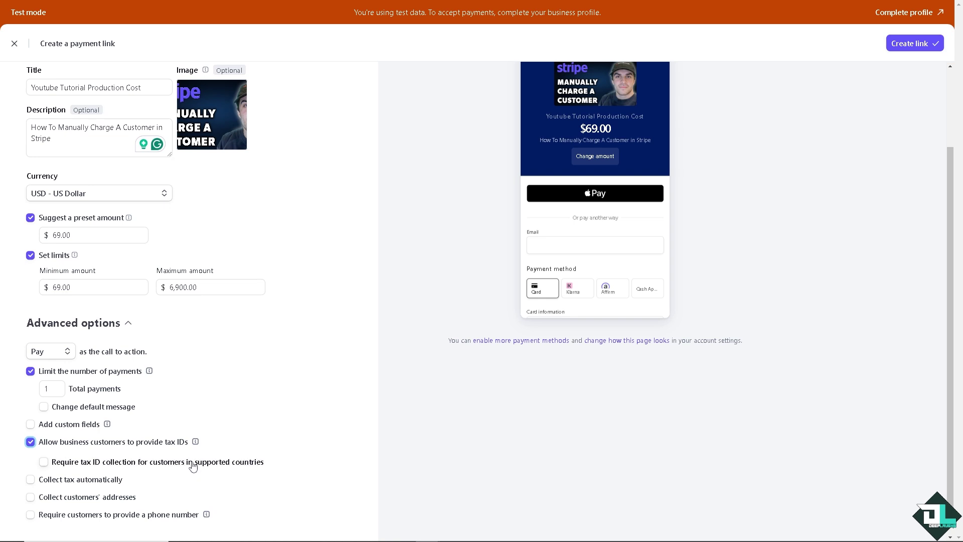
pyautogui.click(30, 481)
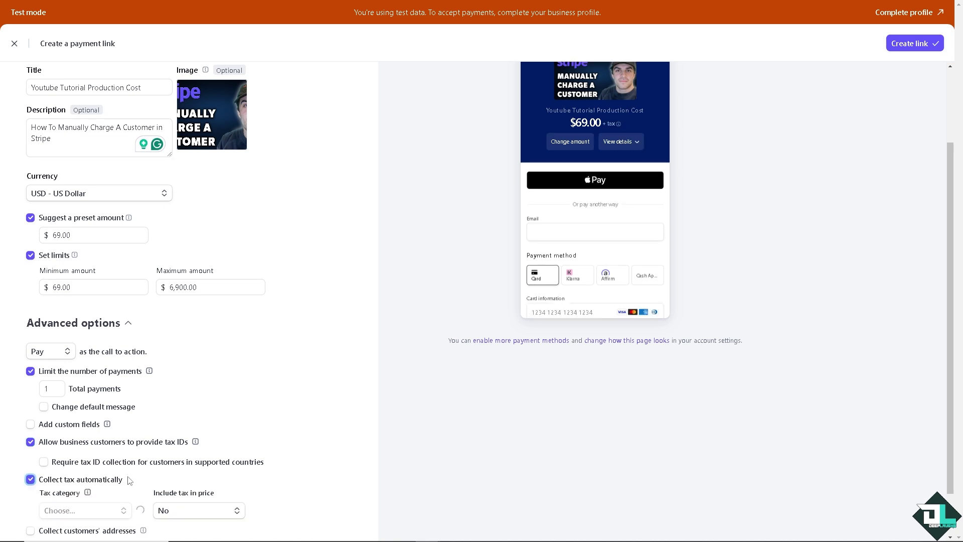
pyautogui.scroll(-1, 132, 480)
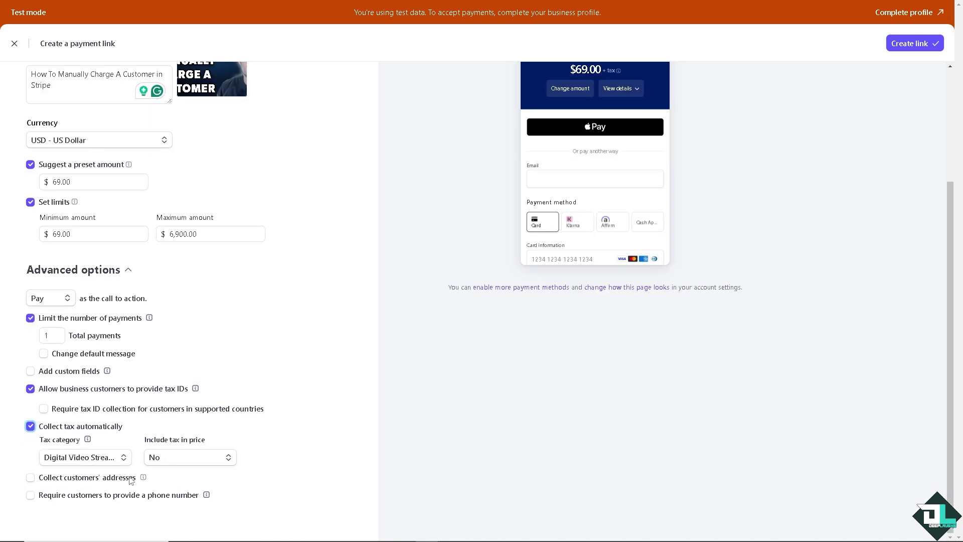
pyautogui.click(96, 461)
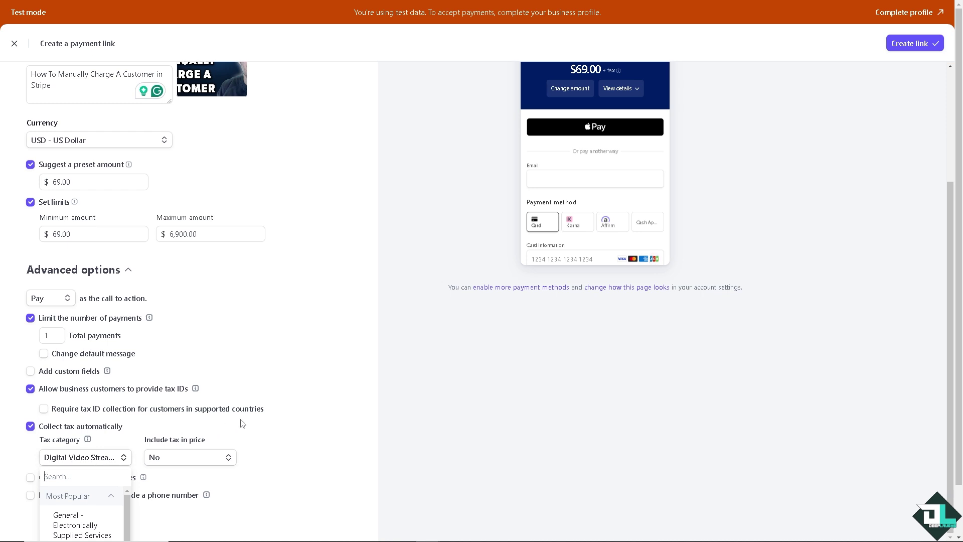
pyautogui.click(338, 384)
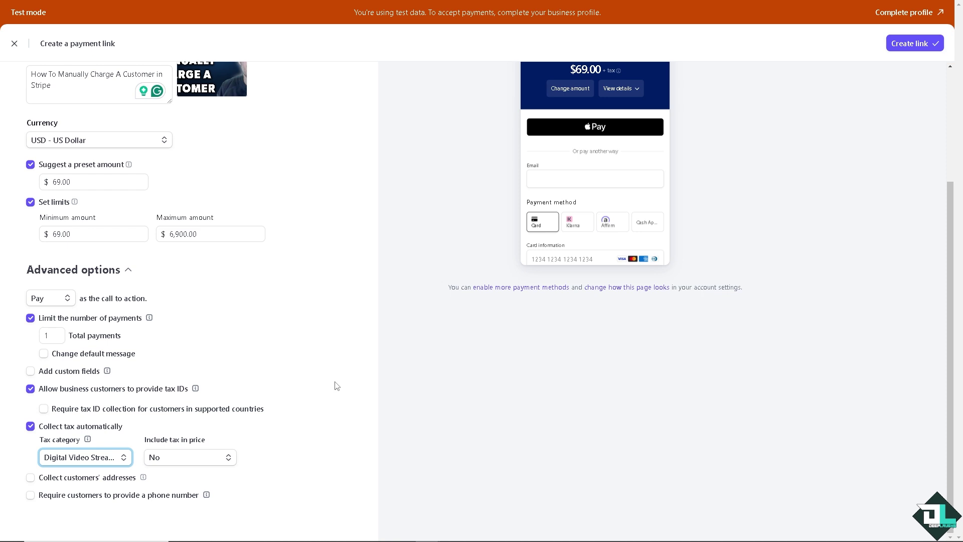
# Step: Collect billing addresses only and make a phone number required at checkout
pyautogui.click(32, 479)
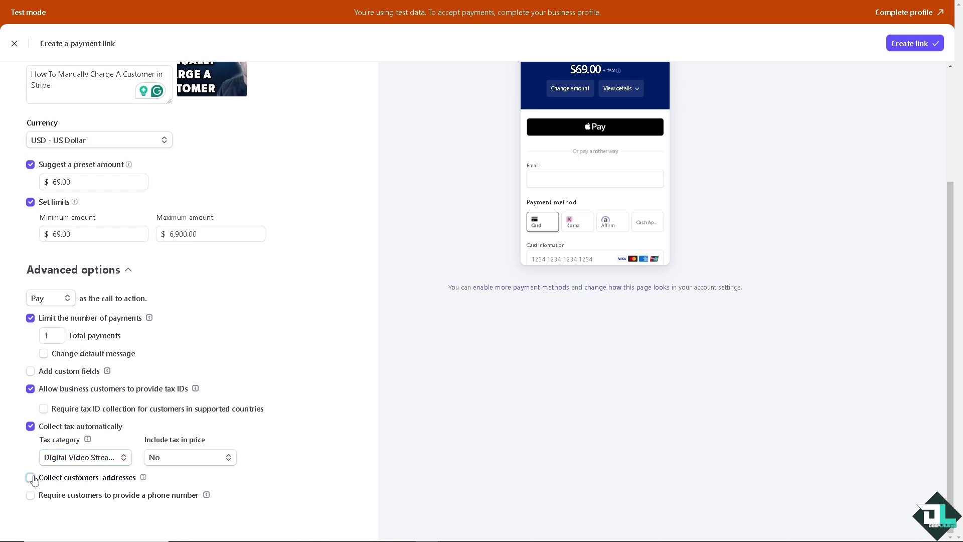
pyautogui.click(32, 478)
pyautogui.scroll(-1, 314, 469)
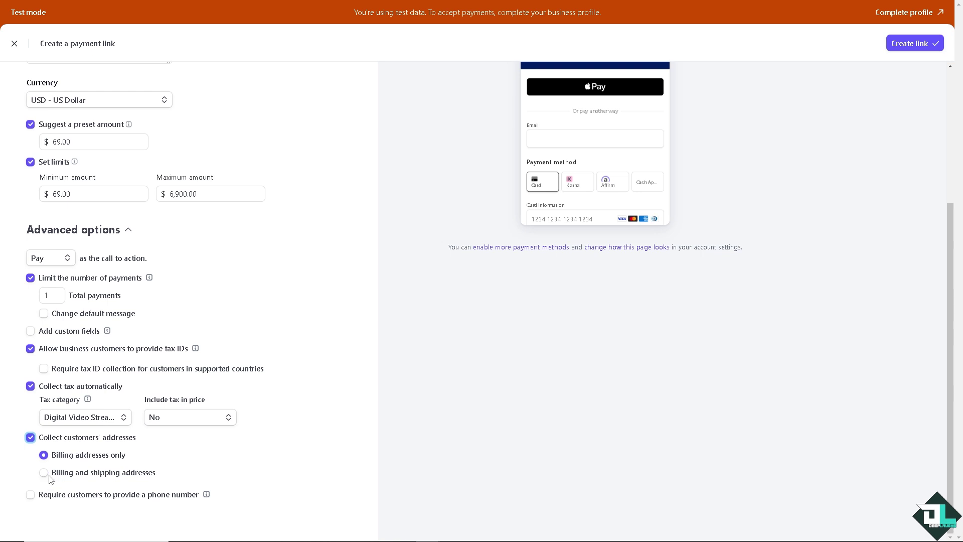
pyautogui.click(32, 496)
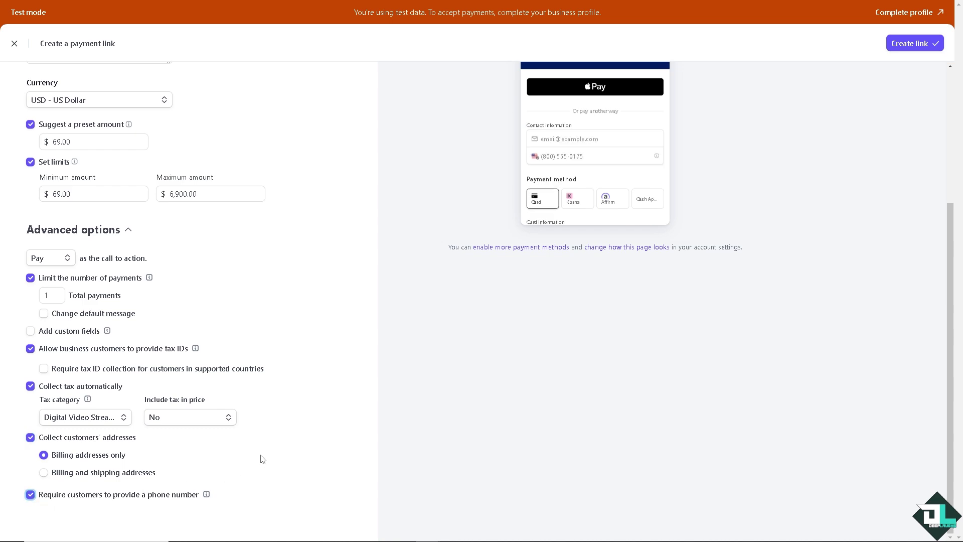
pyautogui.scroll(4, 263, 456)
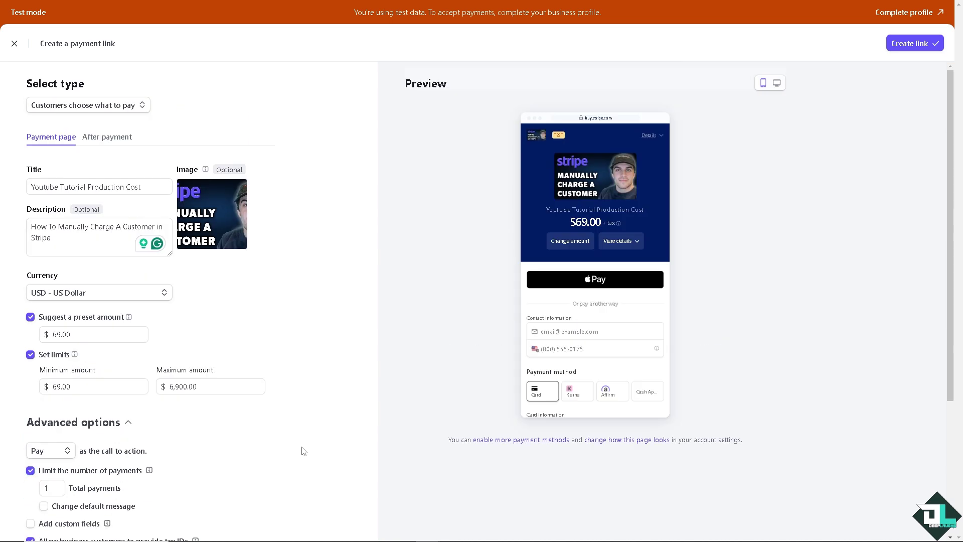
# Step: Check the desktop and mobile previews, then create the 'Youtube Tutorial Production Cost' link
pyautogui.click(775, 84)
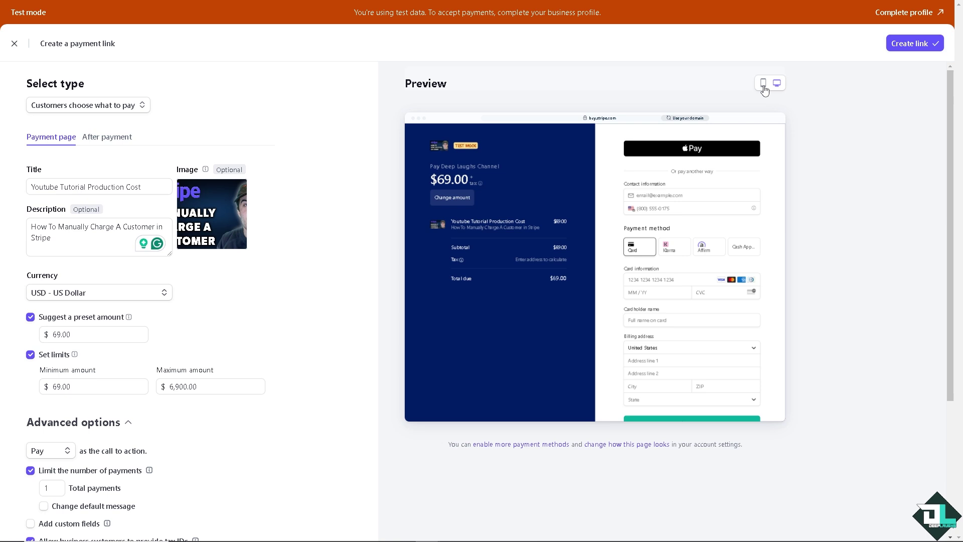
pyautogui.click(763, 85)
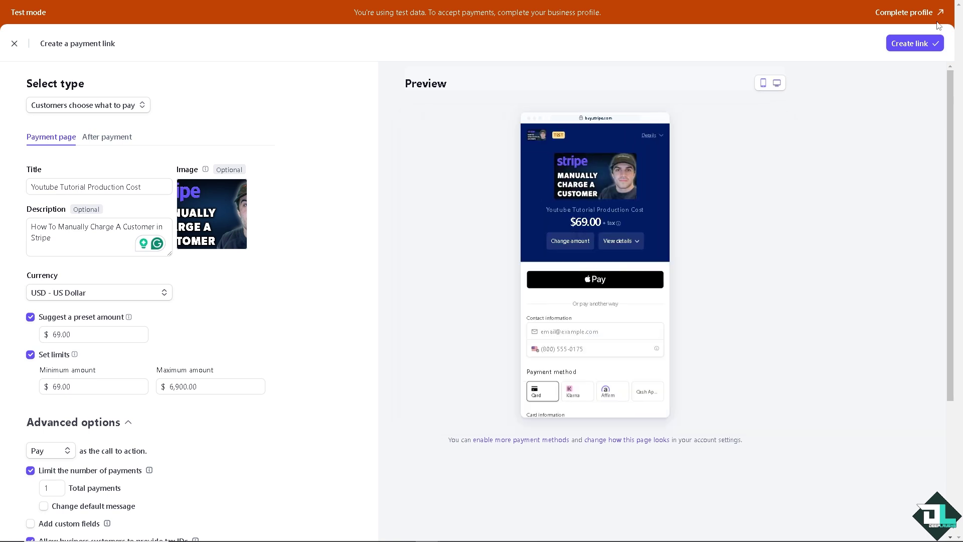
pyautogui.click(910, 47)
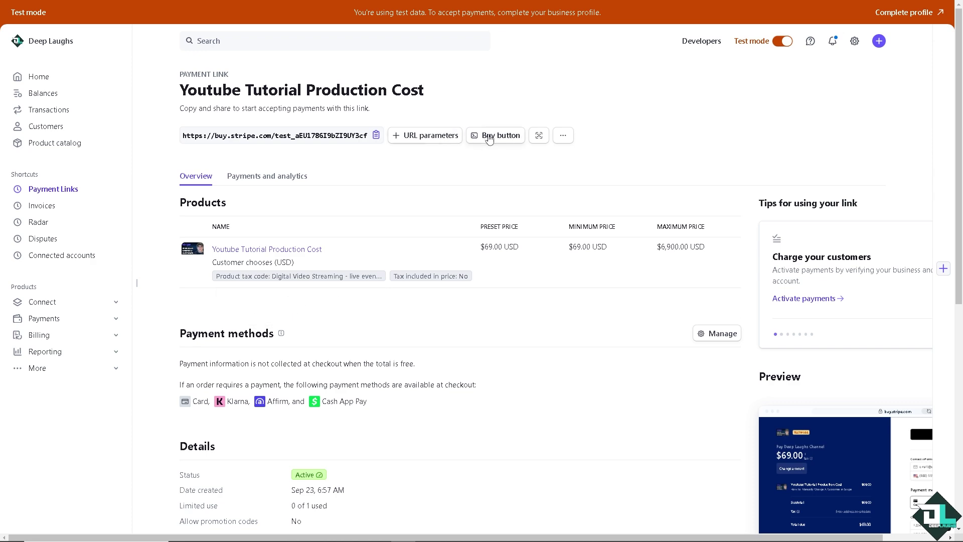
pyautogui.click(489, 136)
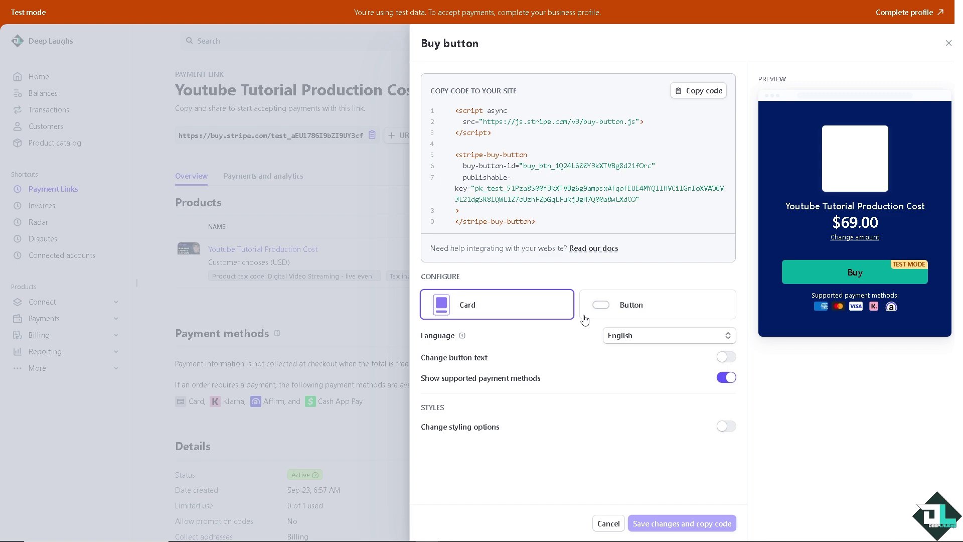
pyautogui.click(949, 44)
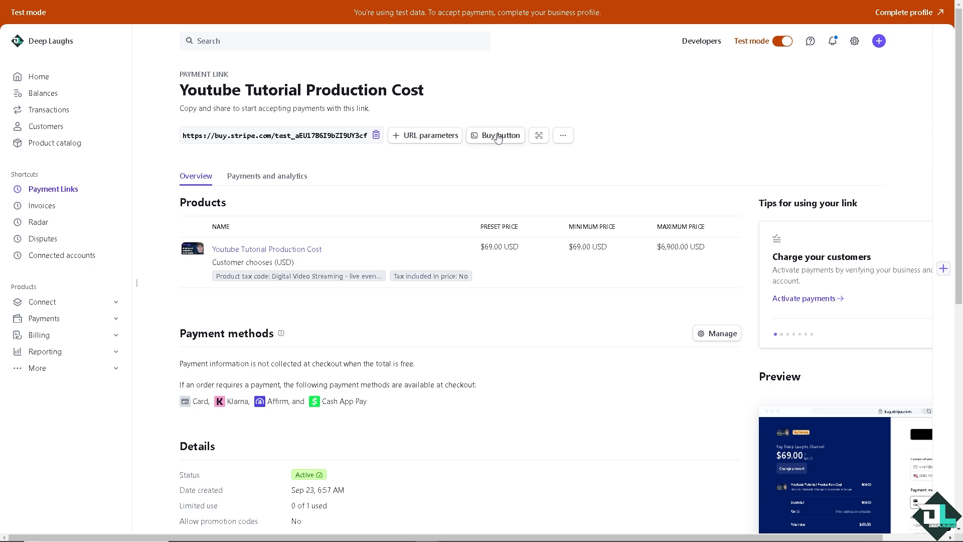
pyautogui.click(435, 135)
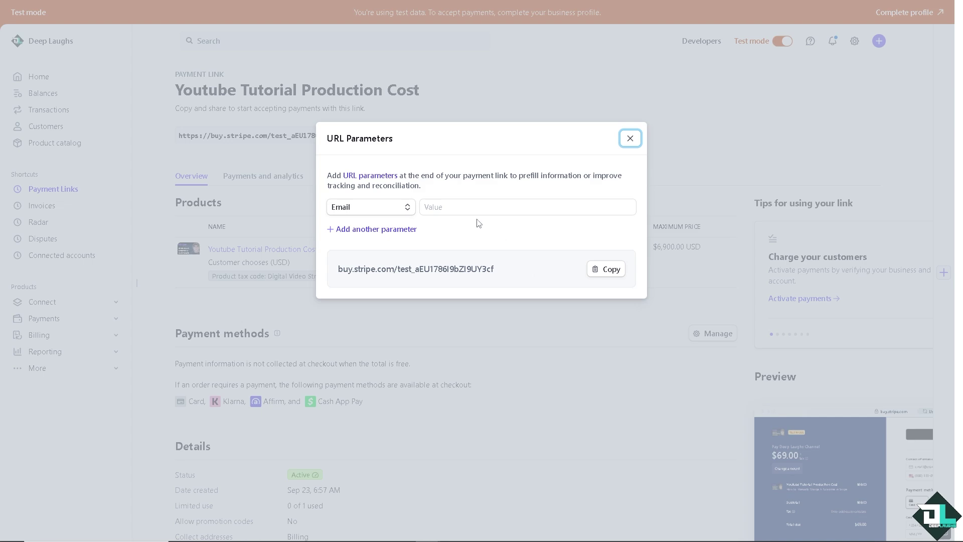
pyautogui.click(630, 138)
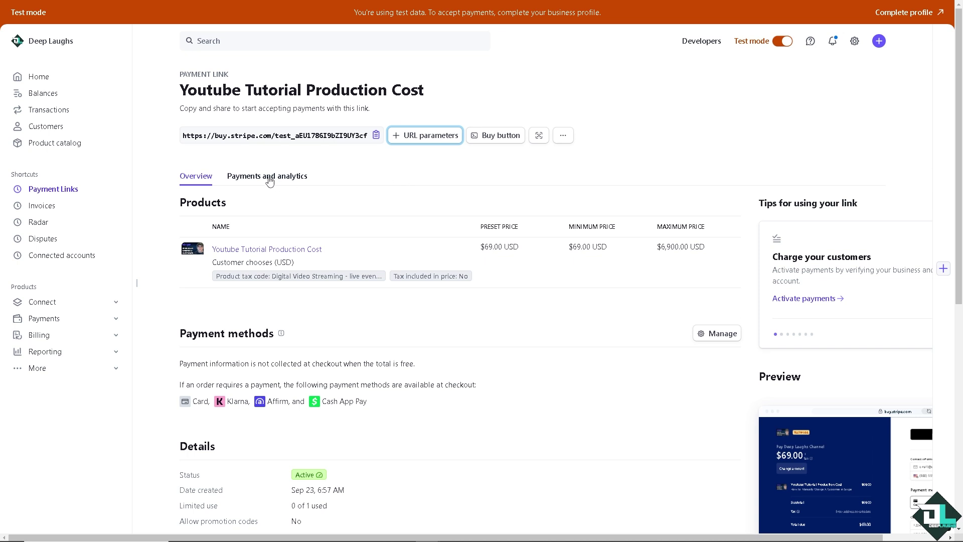
pyautogui.click(562, 136)
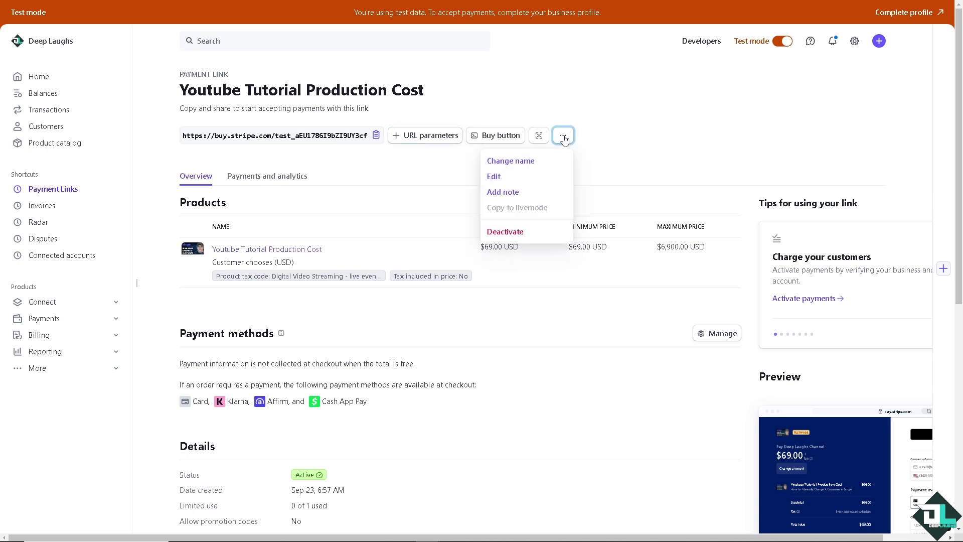
pyautogui.click(629, 146)
pyautogui.click(538, 139)
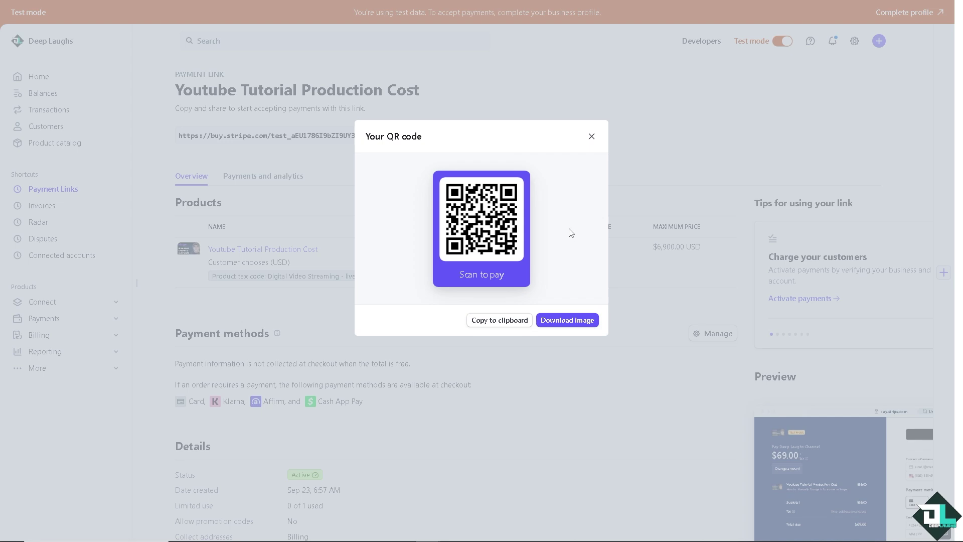
pyautogui.click(592, 137)
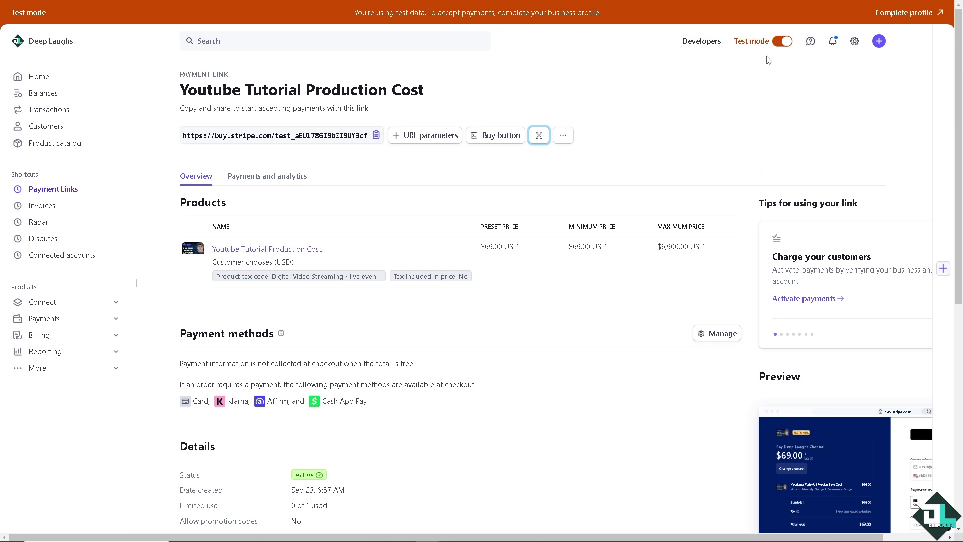
# Step: Begin activating payments and advance the business verification to the bank details step
pyautogui.click(794, 301)
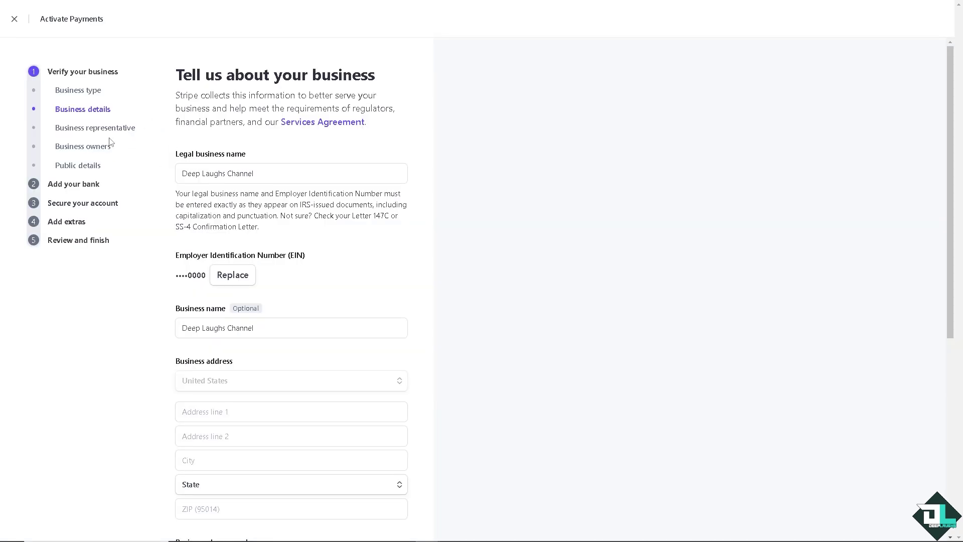
pyautogui.click(91, 184)
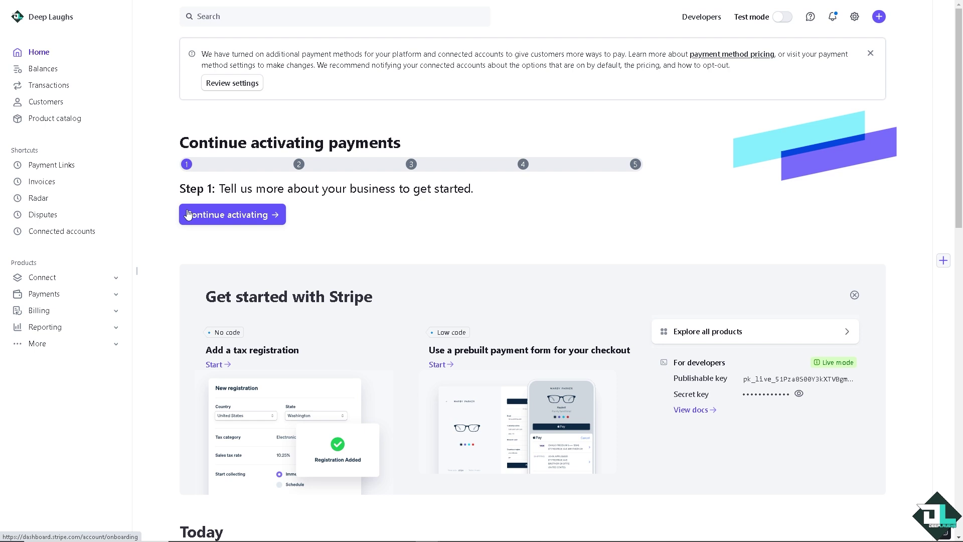
# Step: Open the Disputes page from the sidebar to confirm no disputed payments need a response
pyautogui.click(47, 219)
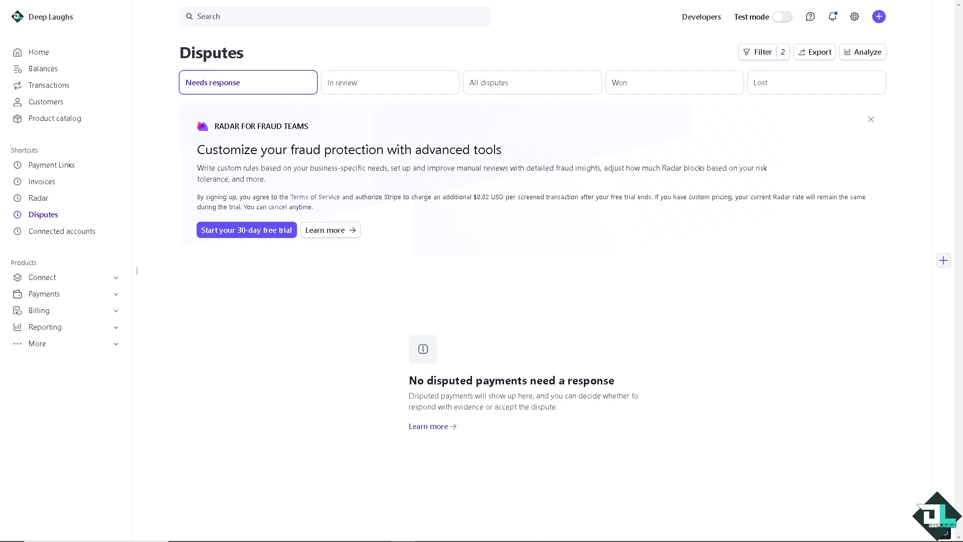
# Step: Search help articles, then send the support chat the question about manually charging a customer
pyautogui.click(810, 17)
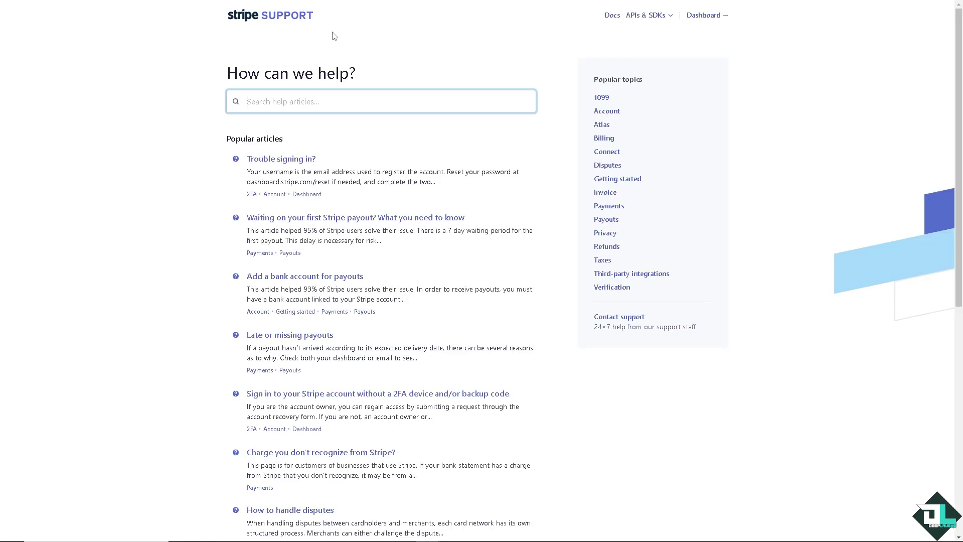
pyautogui.write('How To Manually Charge A Customer in Stripe')
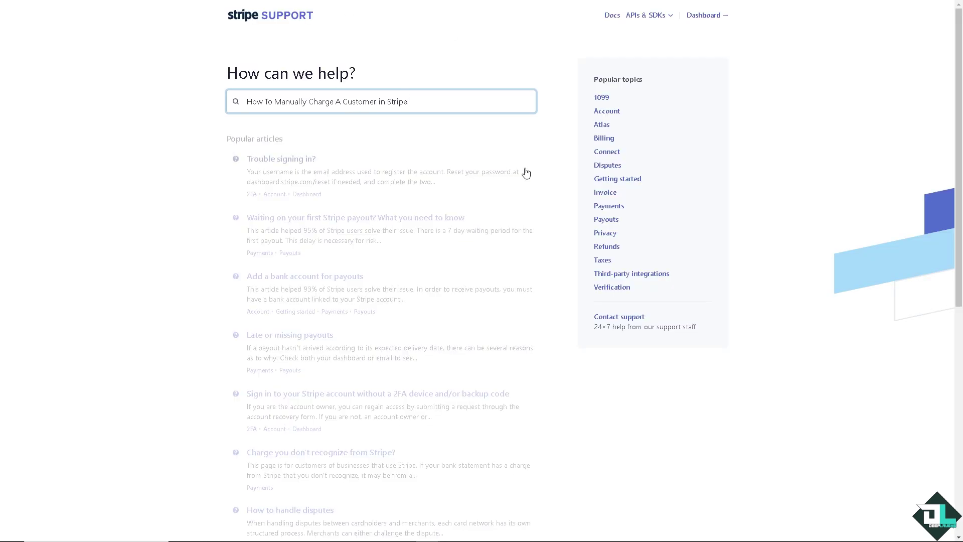
pyautogui.click(621, 317)
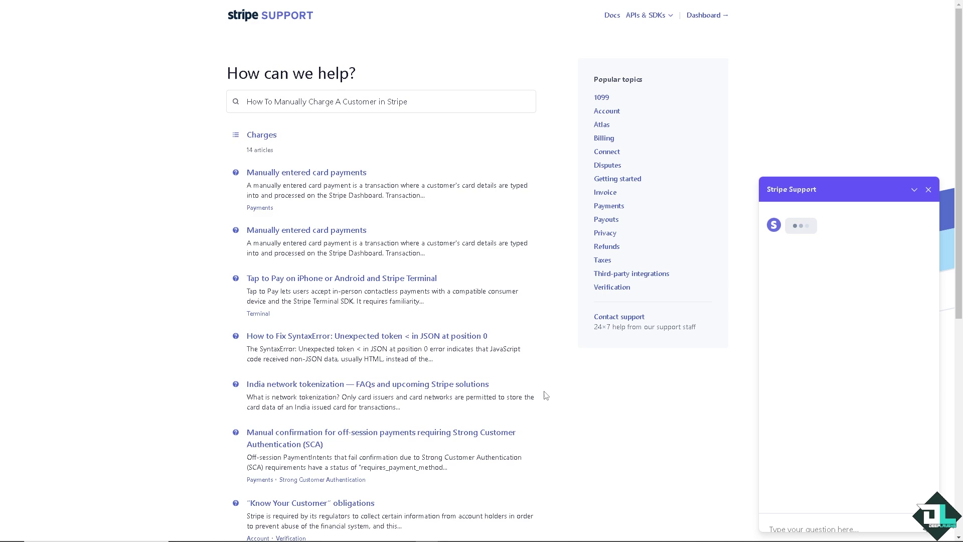
pyautogui.click(807, 516)
pyautogui.write('How To Manually Charge A Customer in Stripe')
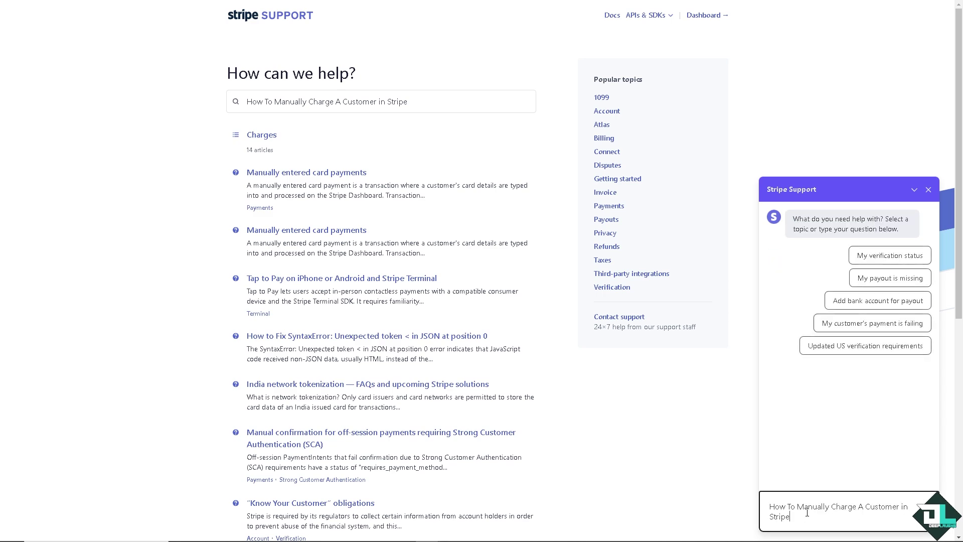
pyautogui.press('Return')
# Step: Go to the Contact Sales inquiry page from the support page footer
pyautogui.scroll(-5, 334, 305)
pyautogui.scroll(-3, 337, 311)
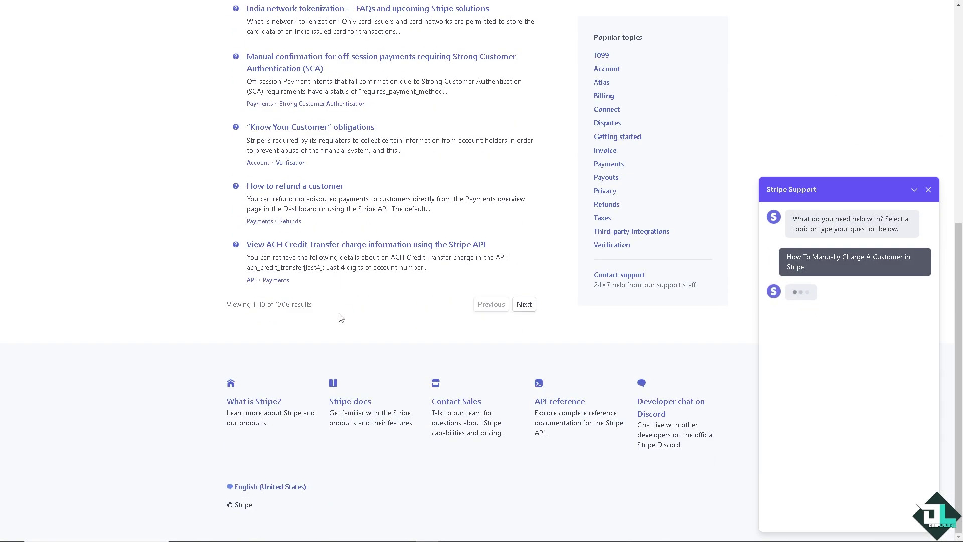
pyautogui.click(452, 402)
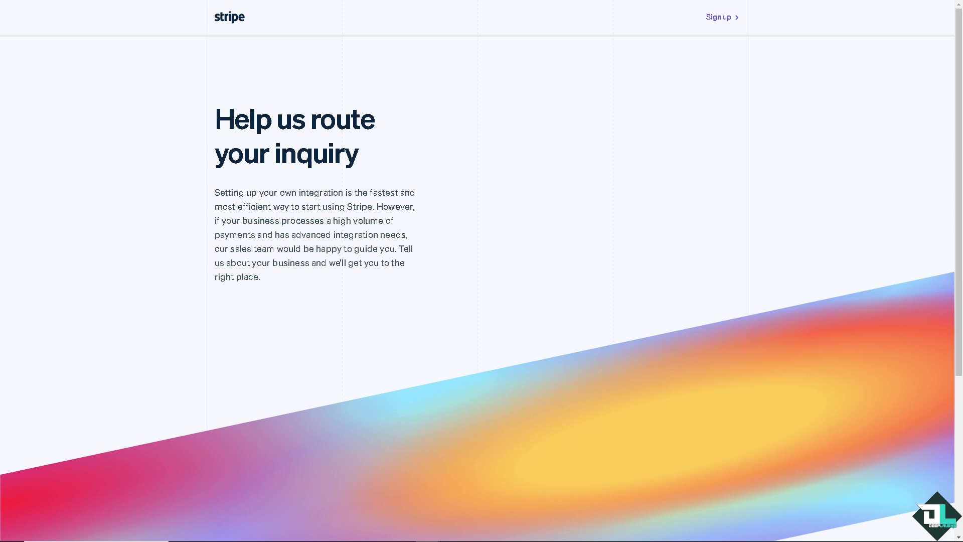